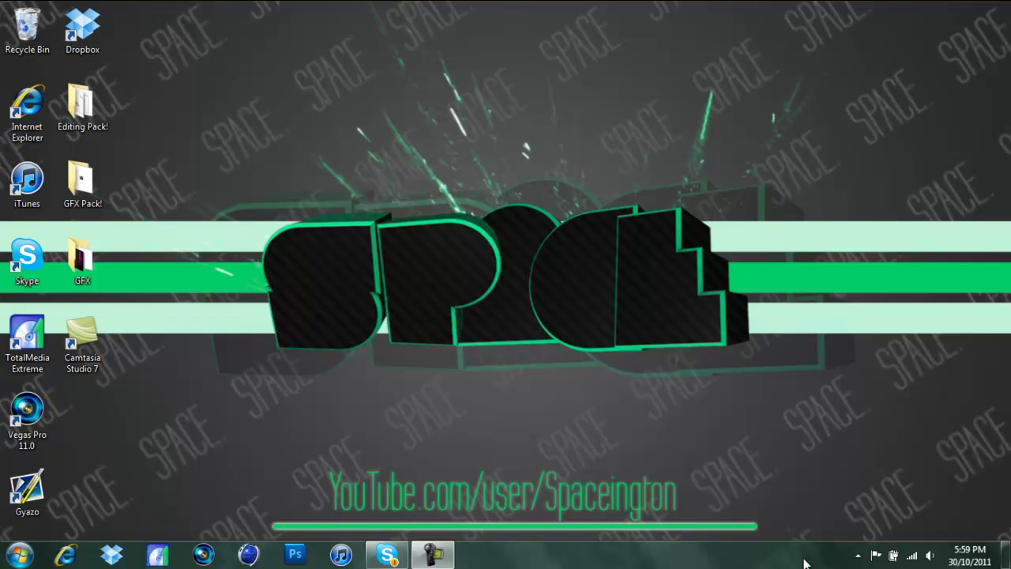
Launch Vegas Pro 11.0 to an empty untitled 1280x720, 59.940p project
{"action": "left_click", "coordinate": [202, 555]}
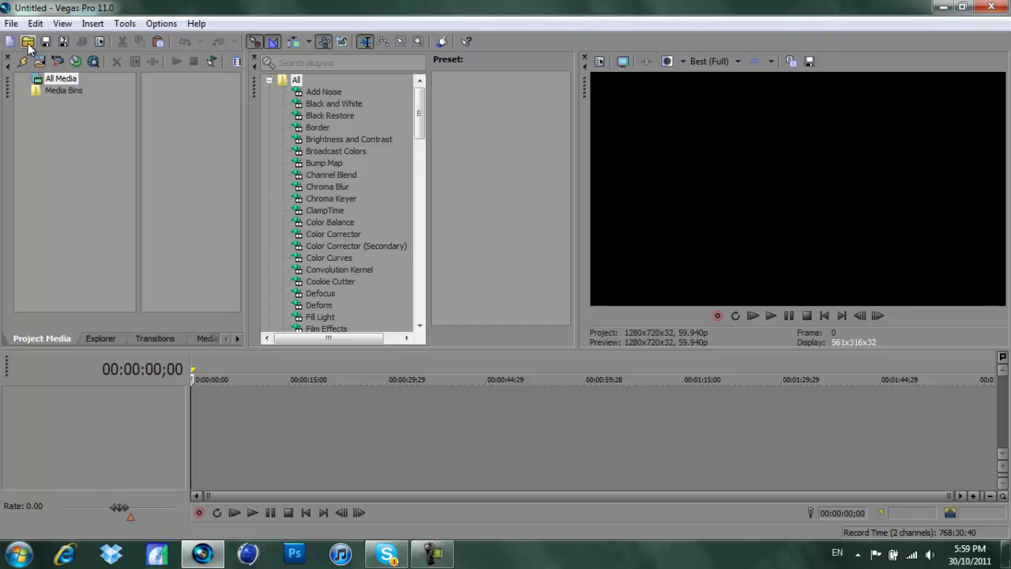
Import the Karachi Man Waving 1 clip and snapshot its frame as Image1.jpg, overwriting the old file
{"action": "left_click", "coordinate": [70, 65]}
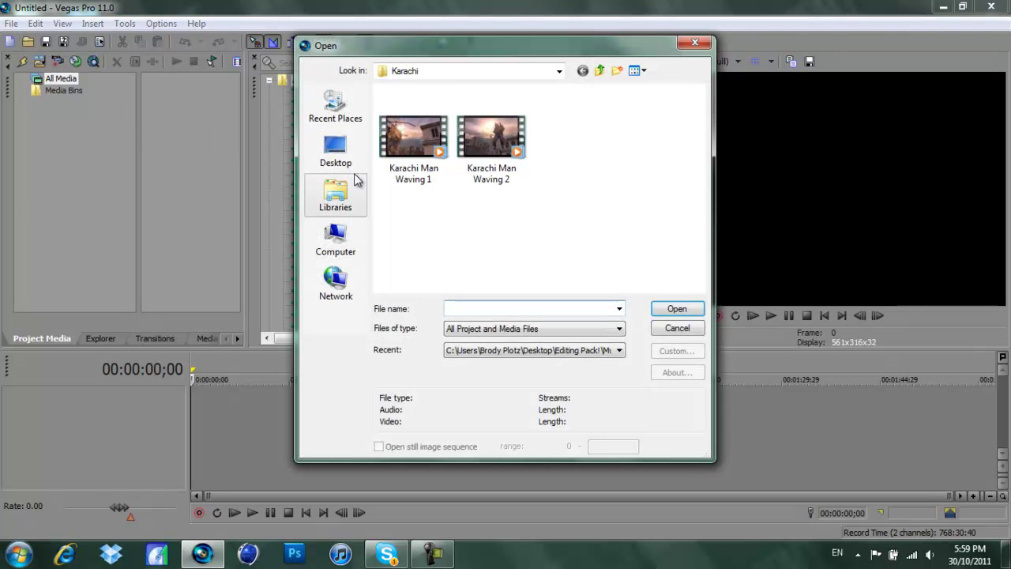
{"action": "double_click", "coordinate": [404, 178]}
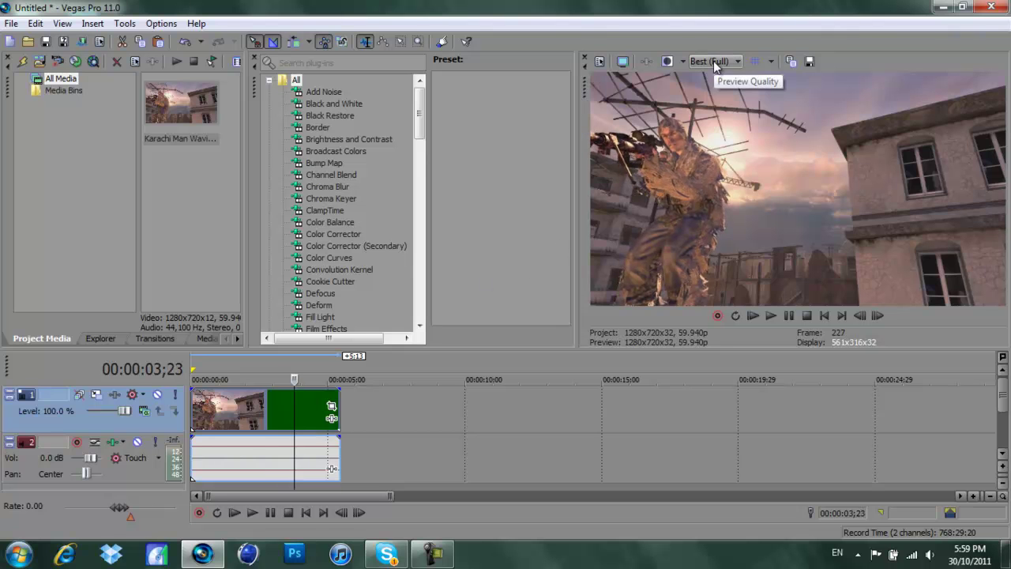
{"action": "left_click", "coordinate": [811, 62]}
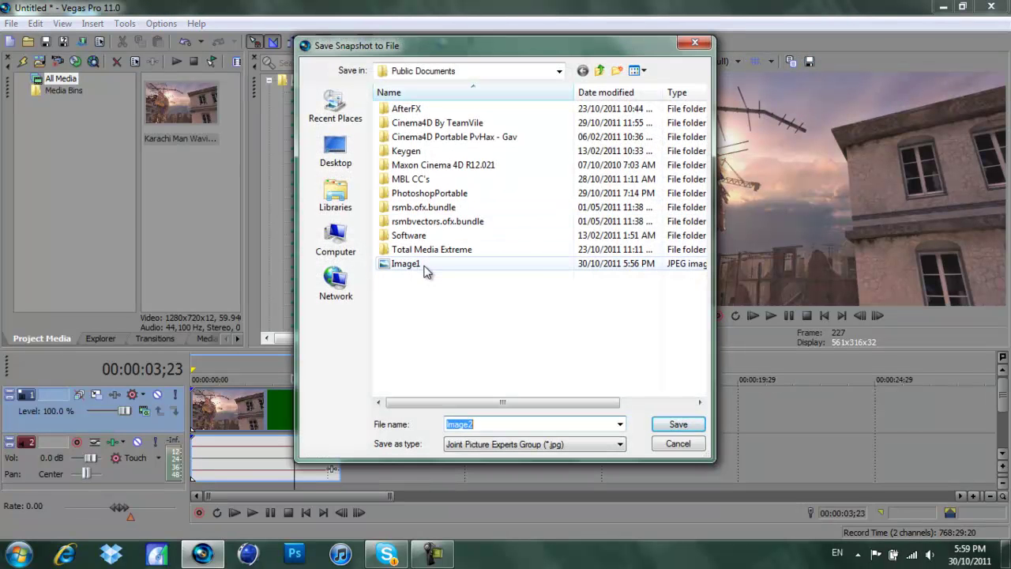
{"action": "left_click", "coordinate": [427, 269]}
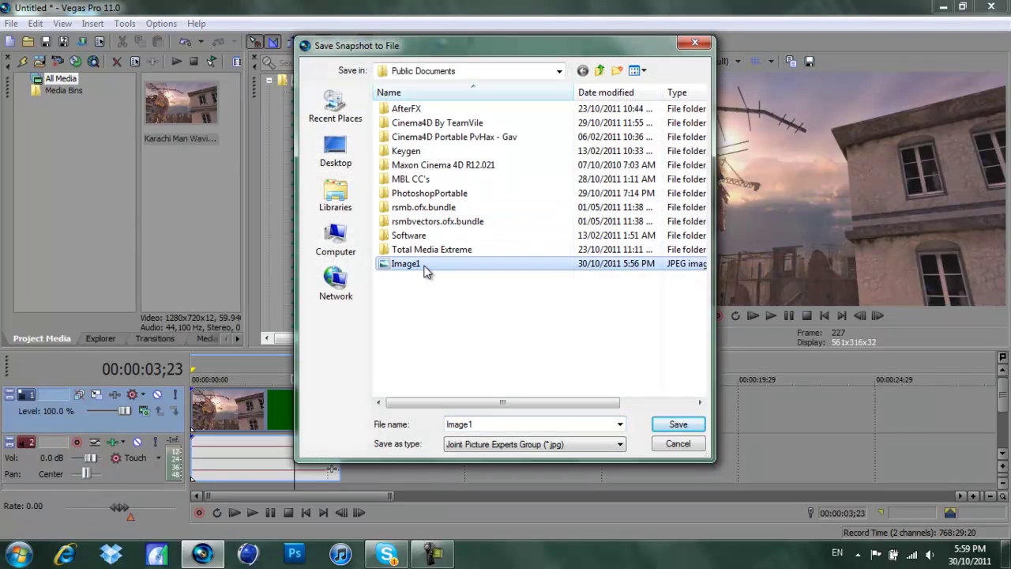
{"action": "left_click", "coordinate": [680, 425]}
{"action": "left_click", "coordinate": [555, 278]}
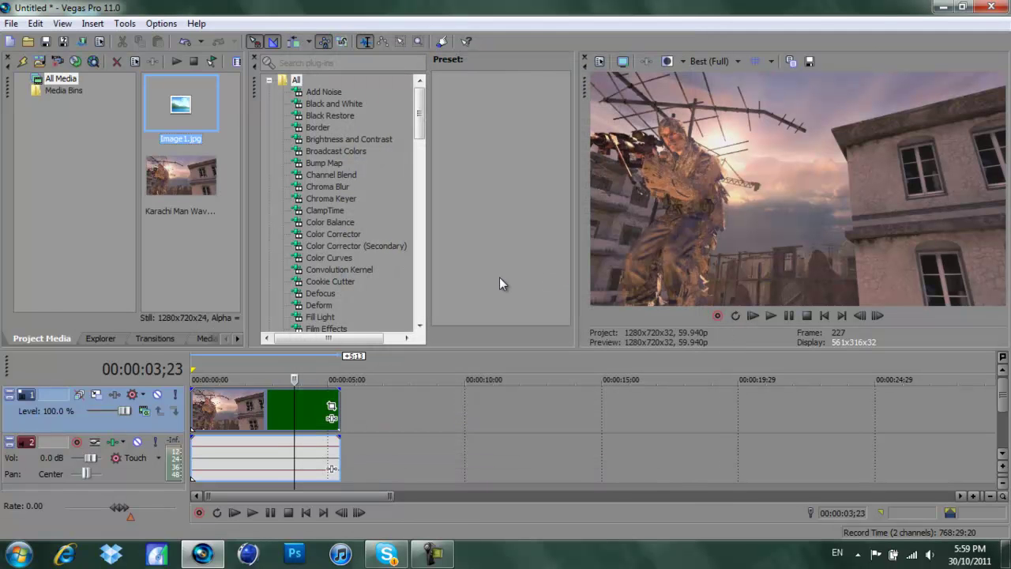
Delete the Karachi Man Waving 1 clip from media and timeline, and remove the audio track
{"action": "left_click", "coordinate": [166, 177]}
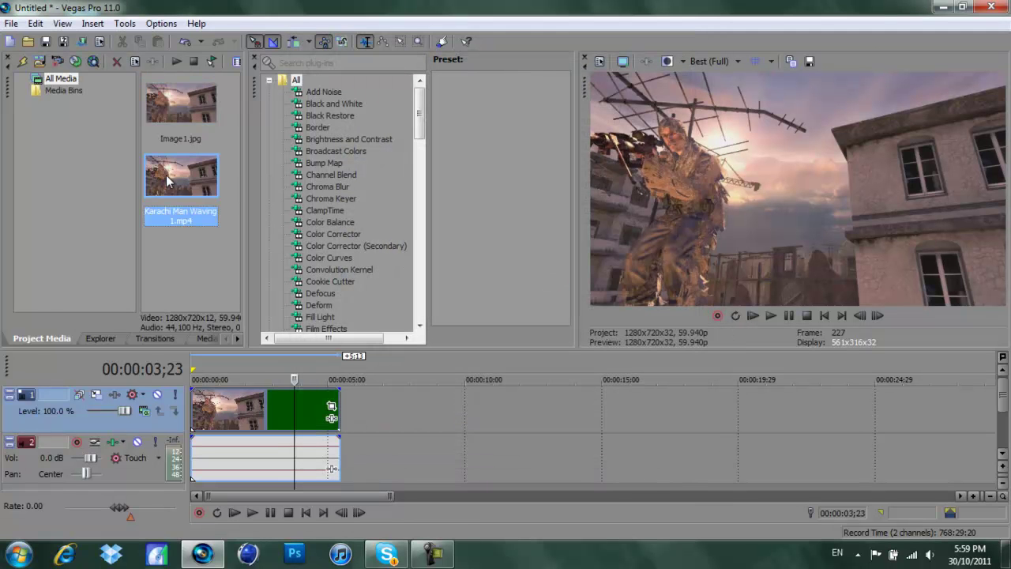
{"action": "key", "text": "Delete"}
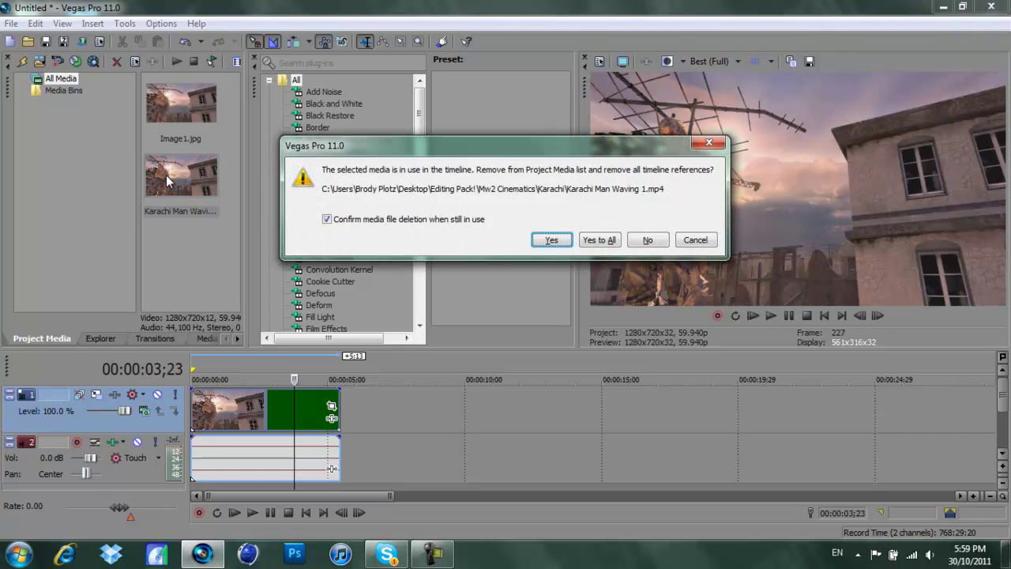
{"action": "left_click", "coordinate": [598, 239]}
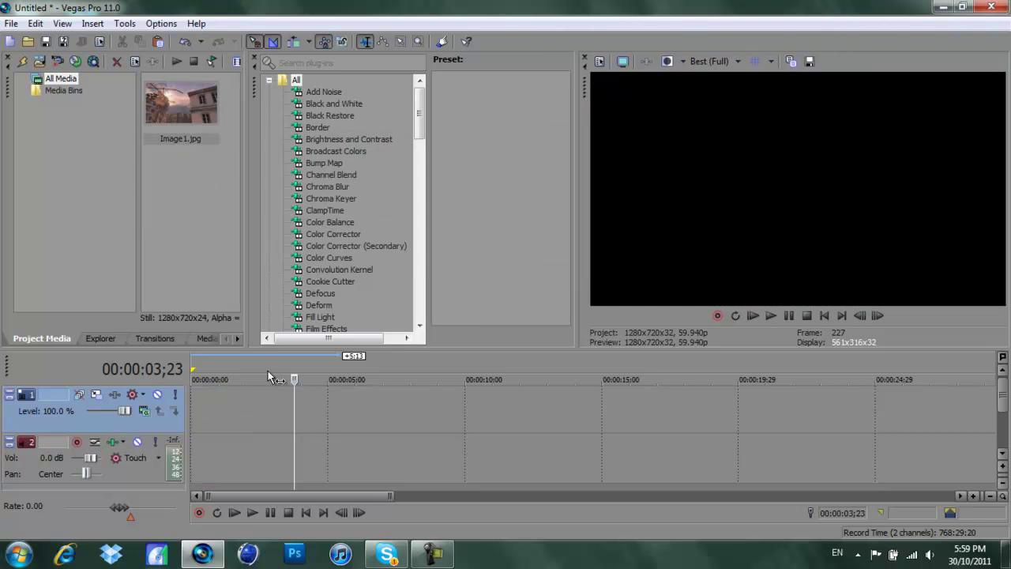
{"action": "right_click", "coordinate": [117, 470]}
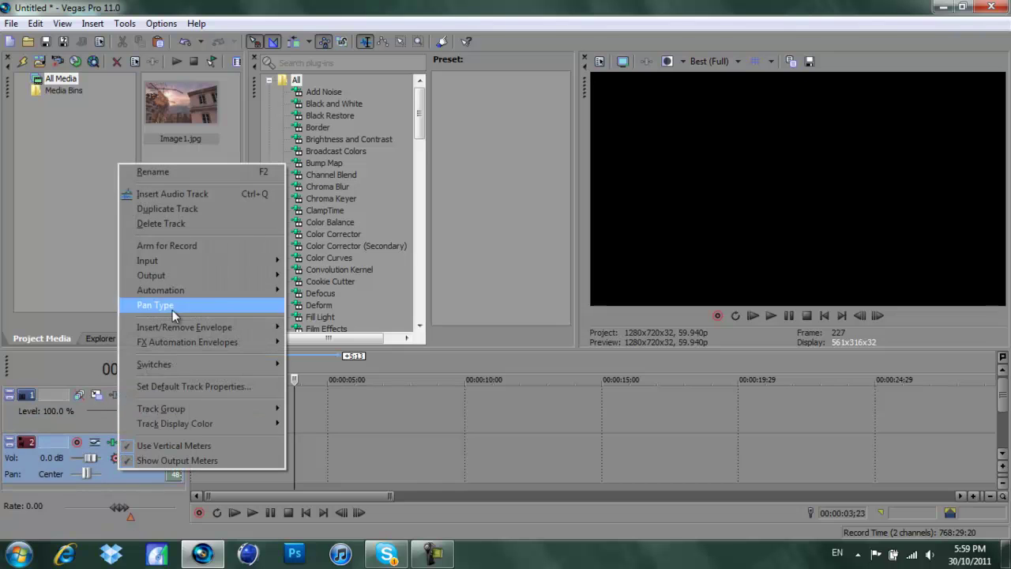
{"action": "left_click", "coordinate": [190, 229]}
Place Image1.jpg on the video track and duplicate that track
{"action": "left_click_drag", "start_coordinate": [181, 105], "coordinate": [215, 413]}
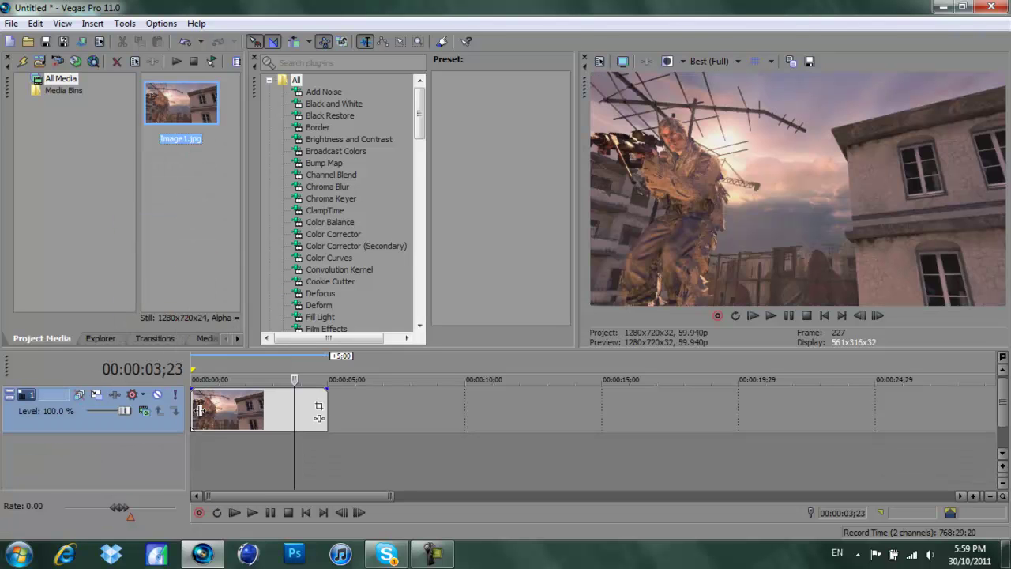
{"action": "right_click", "coordinate": [161, 422]}
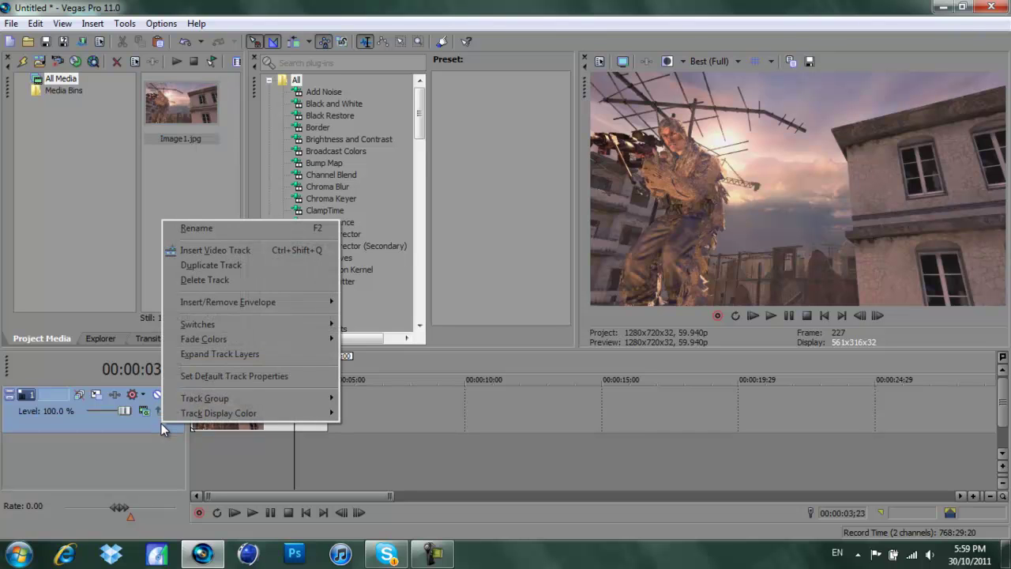
{"action": "left_click", "coordinate": [199, 266]}
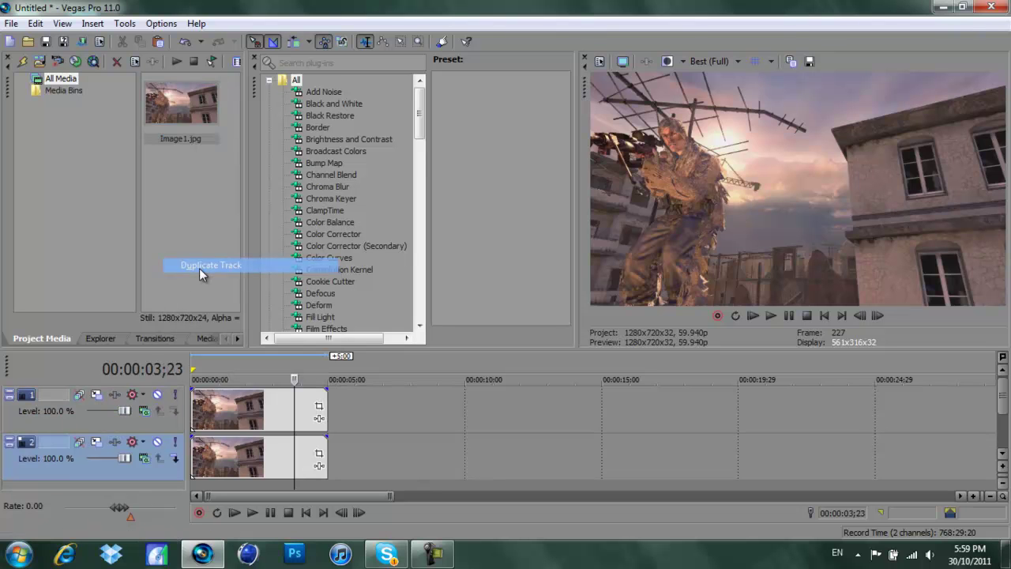
Open Event Pan/Crop for the top-track Image1 still, undoing a trial crop-frame move
{"action": "left_click", "coordinate": [262, 413]}
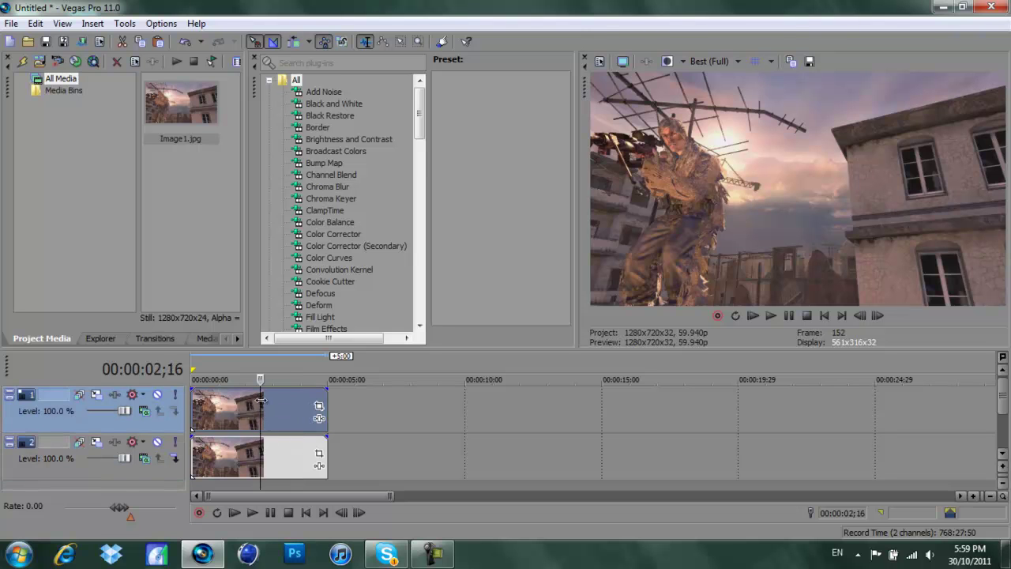
{"action": "left_click", "coordinate": [319, 407]}
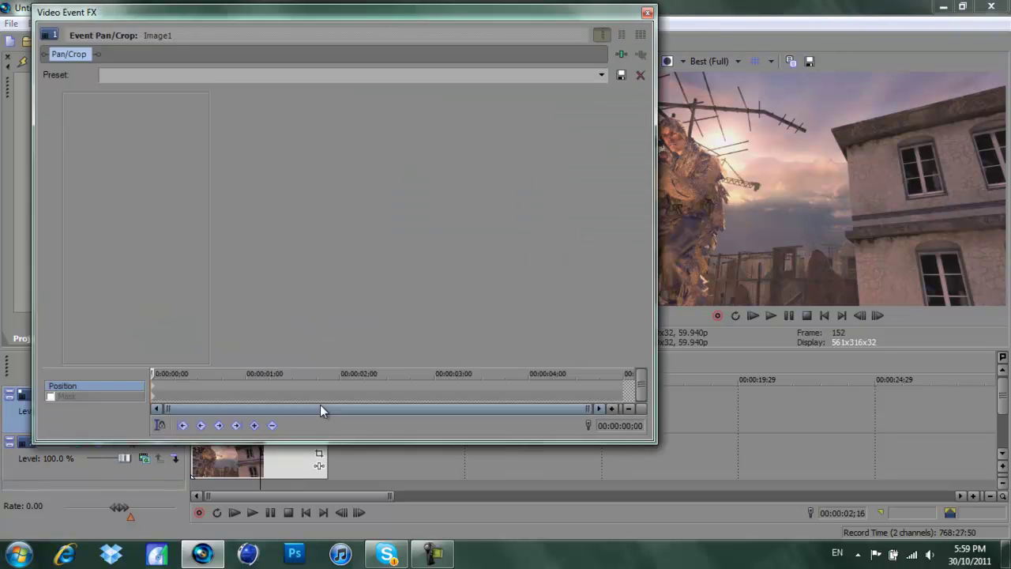
{"action": "left_click_drag", "start_coordinate": [444, 29], "coordinate": [666, 19]}
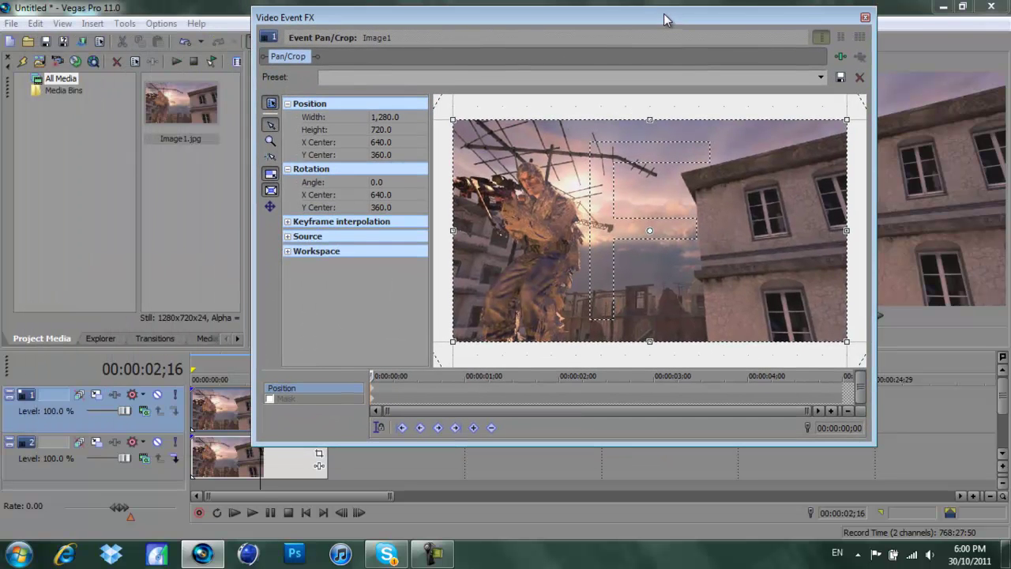
{"action": "scroll", "coordinate": [538, 278], "scroll_direction": "up", "scroll_amount": 1}
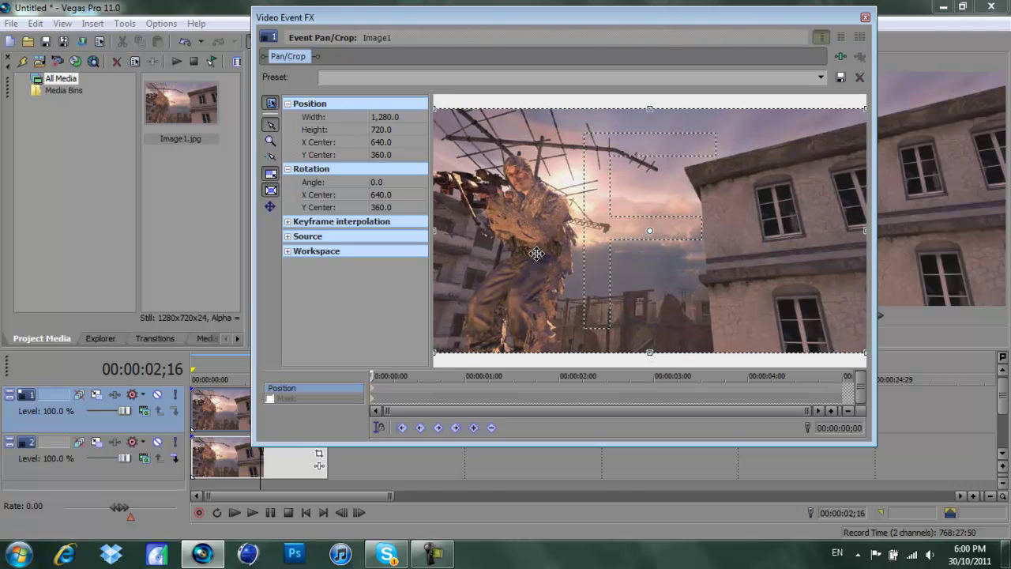
{"action": "left_click_drag", "start_coordinate": [523, 250], "coordinate": [544, 246]}
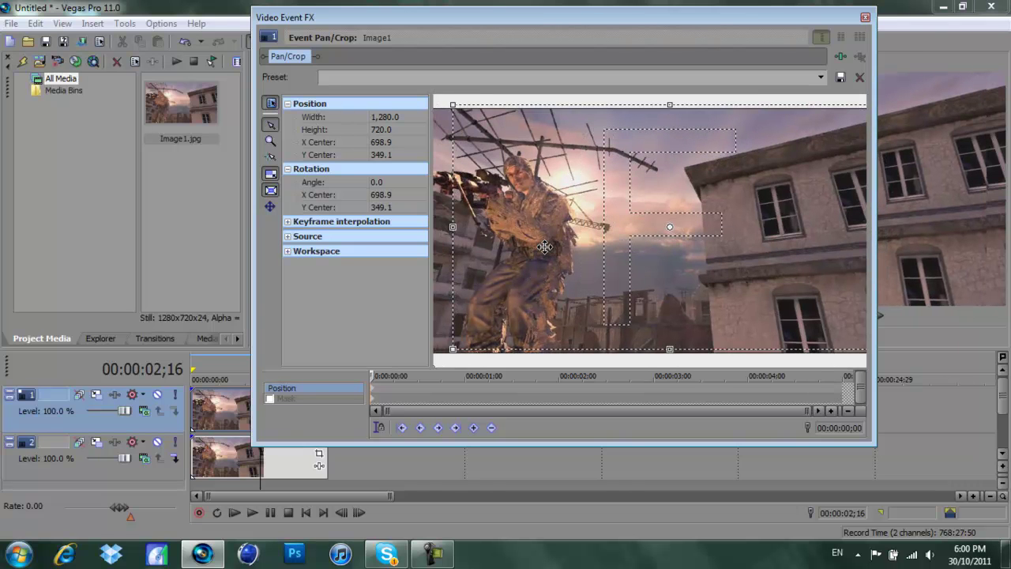
{"action": "key", "text": "ctrl+z"}
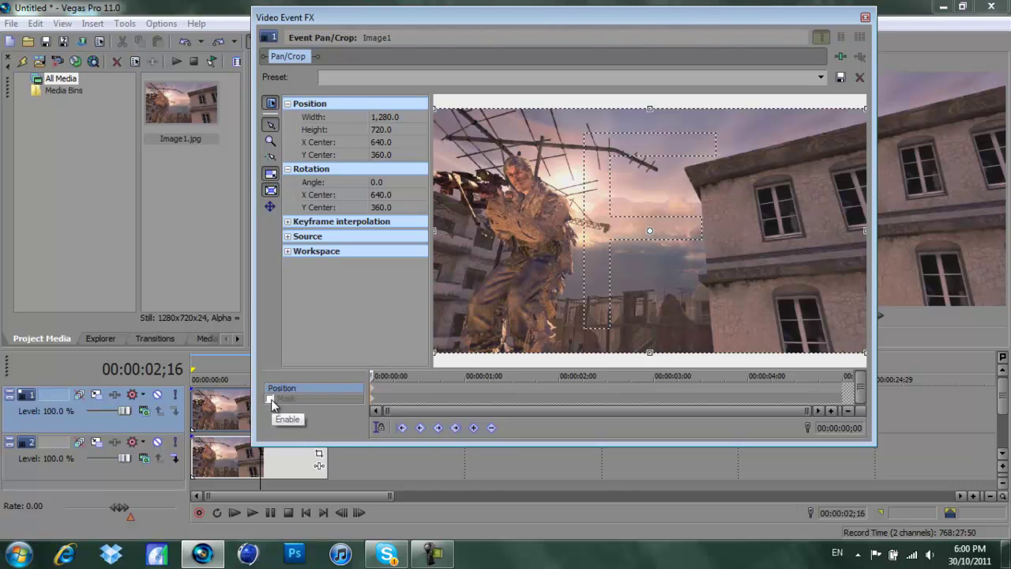
Enable Mask and place path points up the soldier's left side, along the rifle and over his head
{"action": "left_click", "coordinate": [270, 399]}
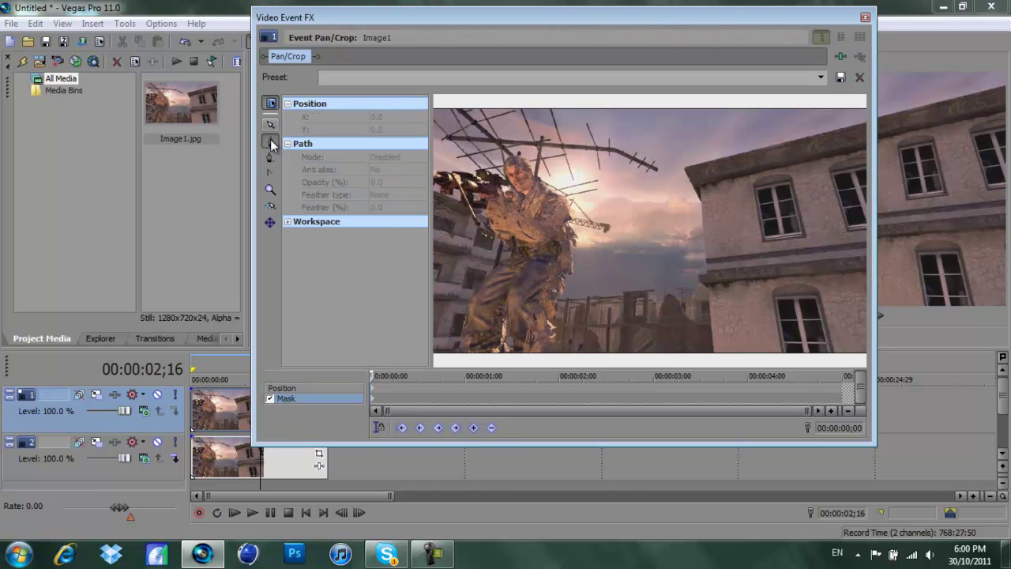
{"action": "left_click", "coordinate": [466, 357]}
{"action": "left_click", "coordinate": [470, 300]}
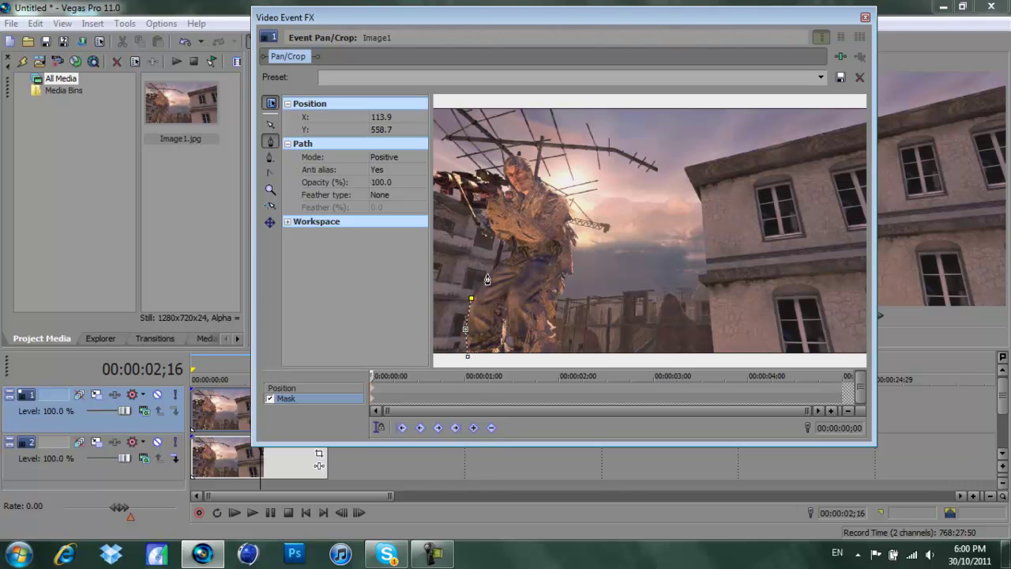
{"action": "left_click", "coordinate": [505, 259]}
{"action": "left_click", "coordinate": [496, 237]}
{"action": "left_click", "coordinate": [471, 221]}
{"action": "left_click", "coordinate": [457, 195]}
{"action": "left_click", "coordinate": [435, 192]}
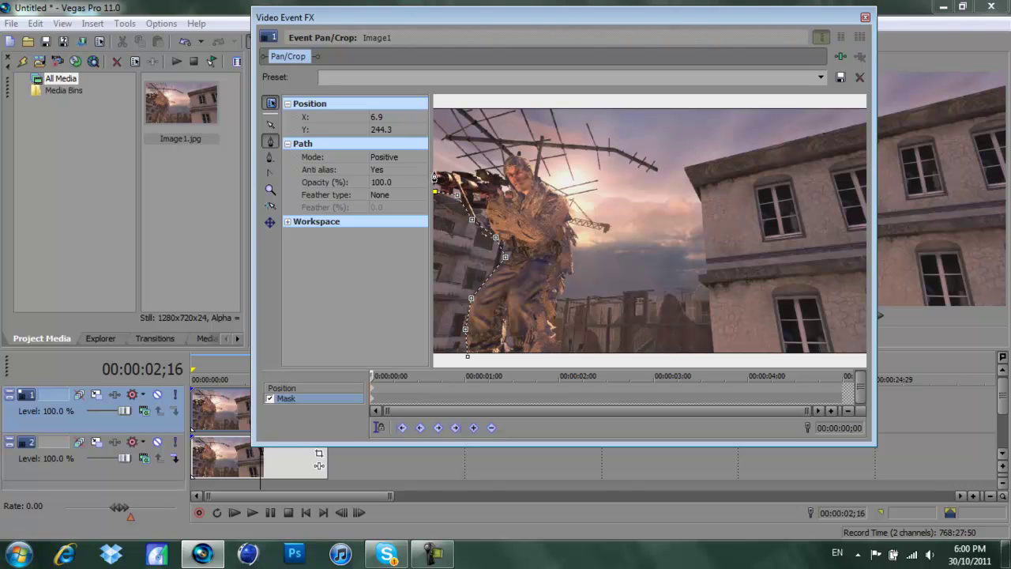
{"action": "left_click", "coordinate": [466, 171]}
{"action": "left_click", "coordinate": [482, 169]}
{"action": "left_click", "coordinate": [502, 169]}
{"action": "left_click", "coordinate": [518, 150]}
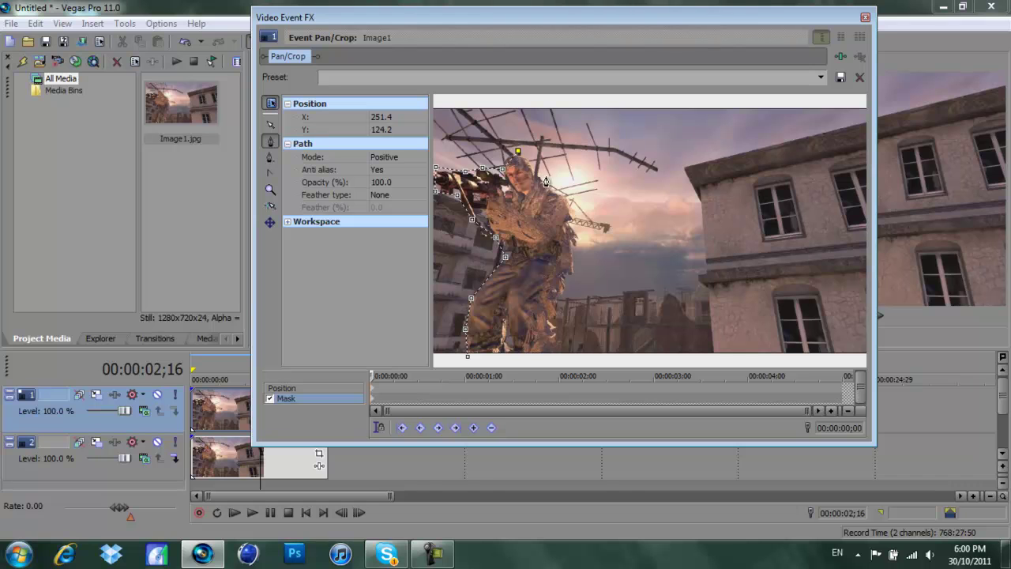
Trace the mask down the soldier's right side and along the bottom, closing the path at the start
{"action": "left_click", "coordinate": [546, 178]}
{"action": "left_click", "coordinate": [576, 233]}
{"action": "left_click", "coordinate": [574, 262]}
{"action": "left_click", "coordinate": [560, 295]}
{"action": "left_click", "coordinate": [557, 336]}
{"action": "left_click", "coordinate": [562, 356]}
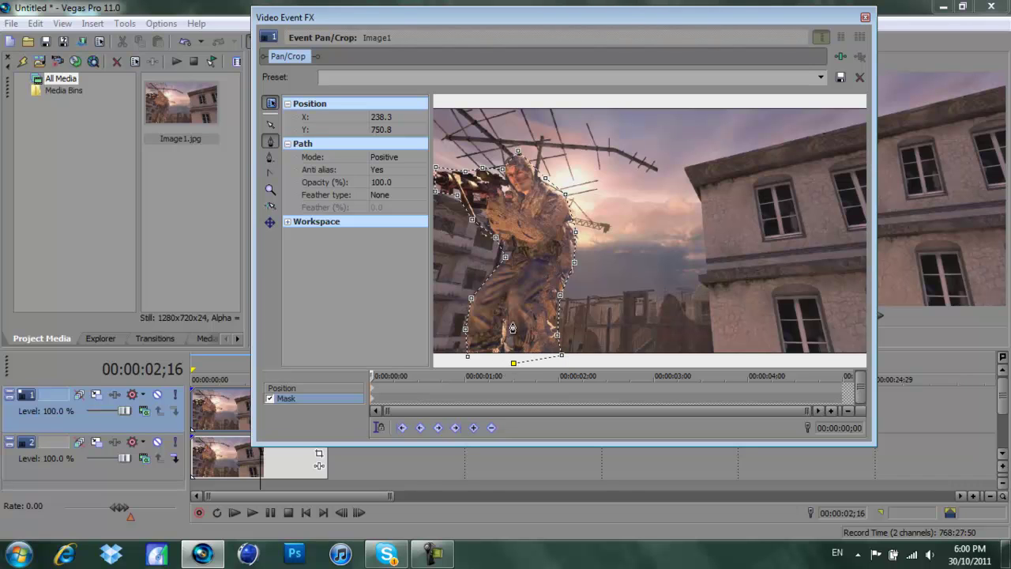
{"action": "left_click", "coordinate": [508, 324]}
{"action": "left_click", "coordinate": [499, 359]}
{"action": "left_click", "coordinate": [467, 357]}
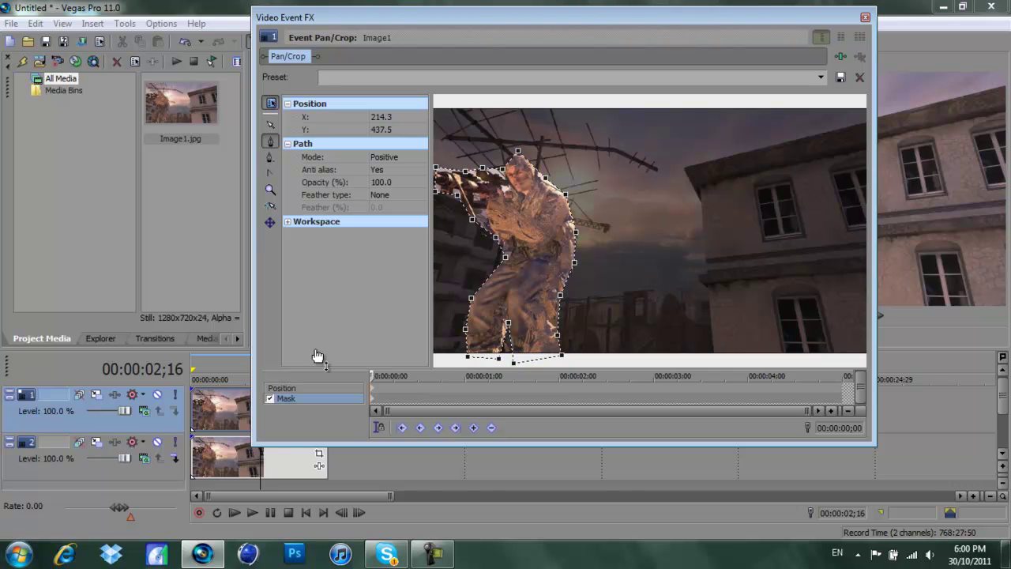
Mute track 2, widen the preview beside the FX window, and select all mask points
{"action": "left_click", "coordinate": [158, 441]}
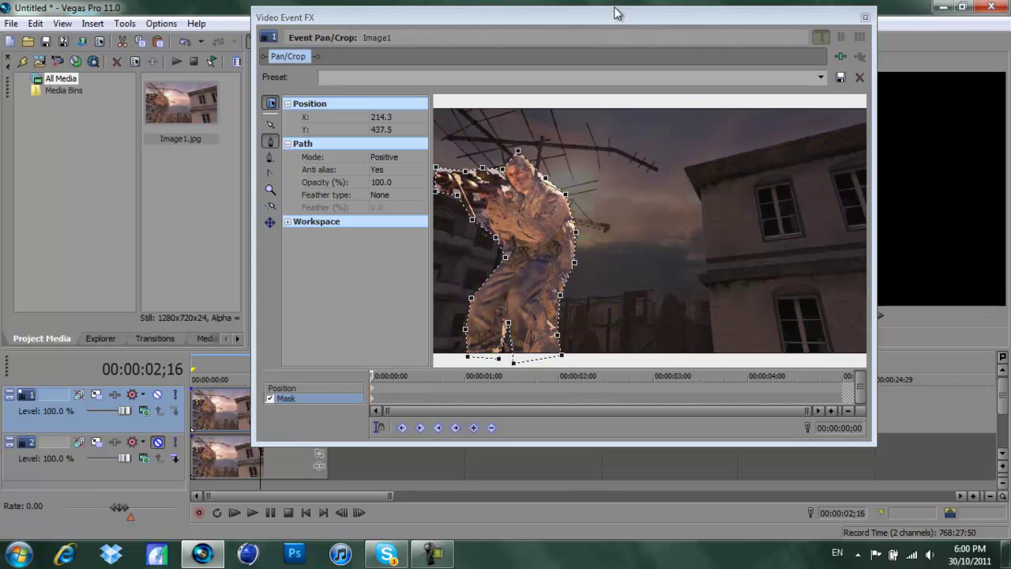
{"action": "left_click_drag", "start_coordinate": [614, 19], "coordinate": [356, 18]}
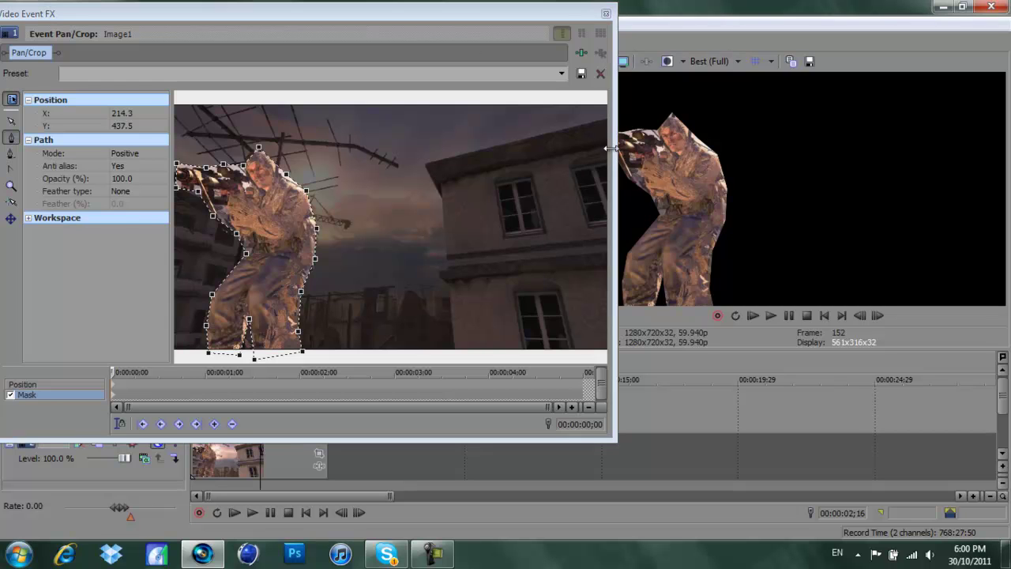
{"action": "left_click_drag", "start_coordinate": [613, 148], "coordinate": [550, 147]}
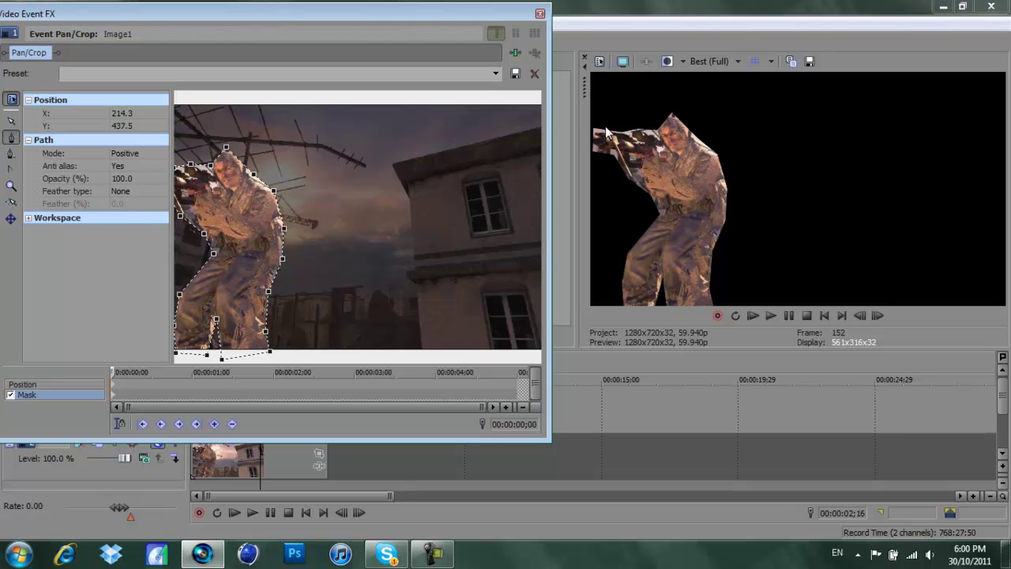
{"action": "double_click", "coordinate": [224, 147]}
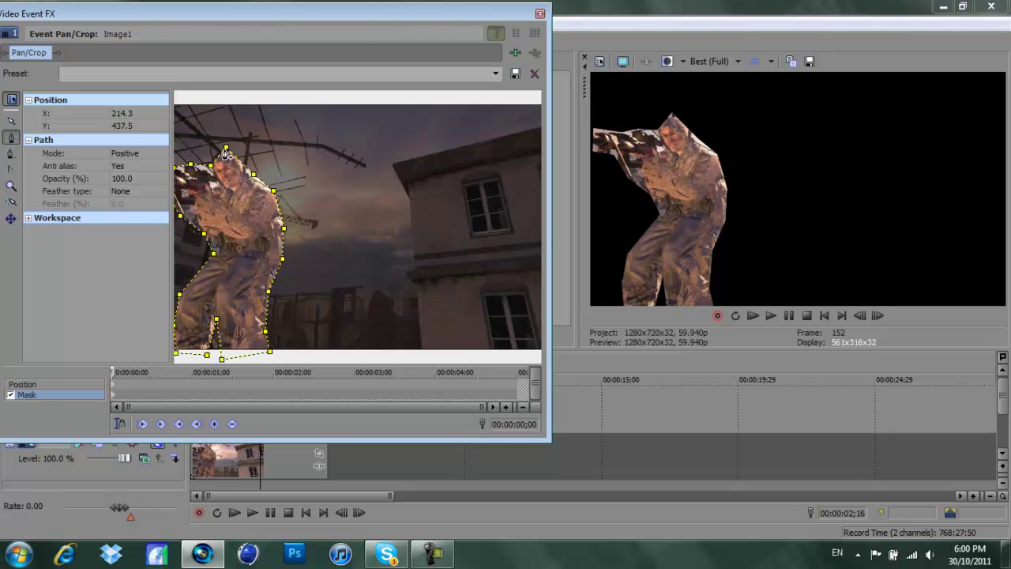
Set the mask Feather type to Both at 3.0%, deselect the path, and close the FX window
{"action": "left_click", "coordinate": [120, 198]}
{"action": "left_click", "coordinate": [128, 226]}
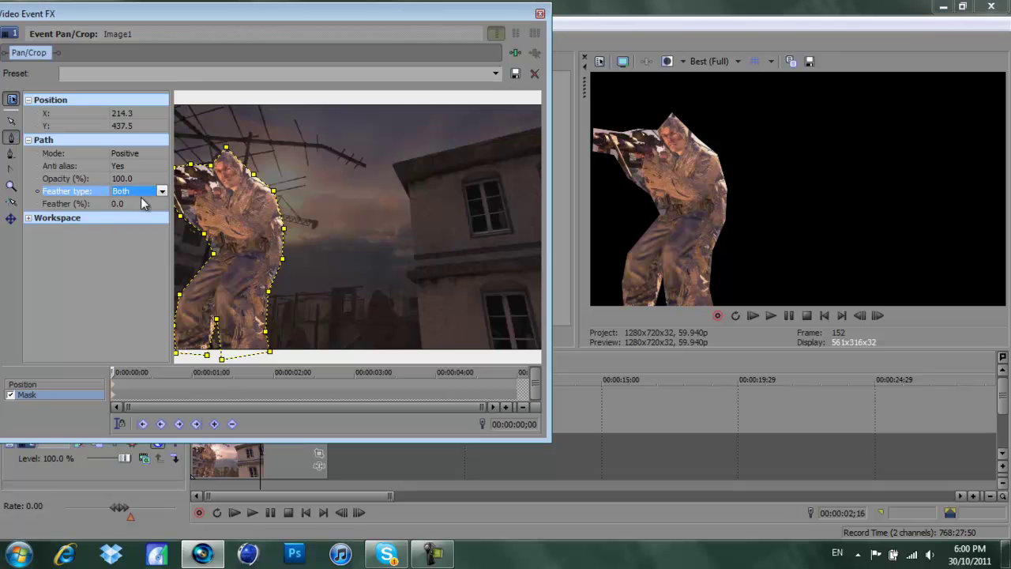
{"action": "left_click", "coordinate": [130, 204]}
{"action": "left_click", "coordinate": [154, 204]}
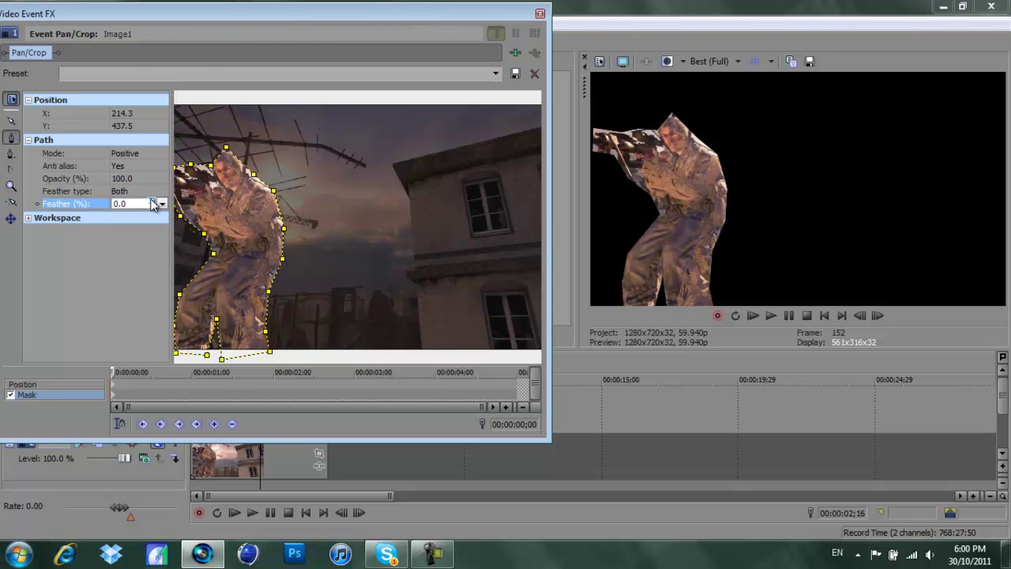
{"action": "left_click", "coordinate": [154, 204]}
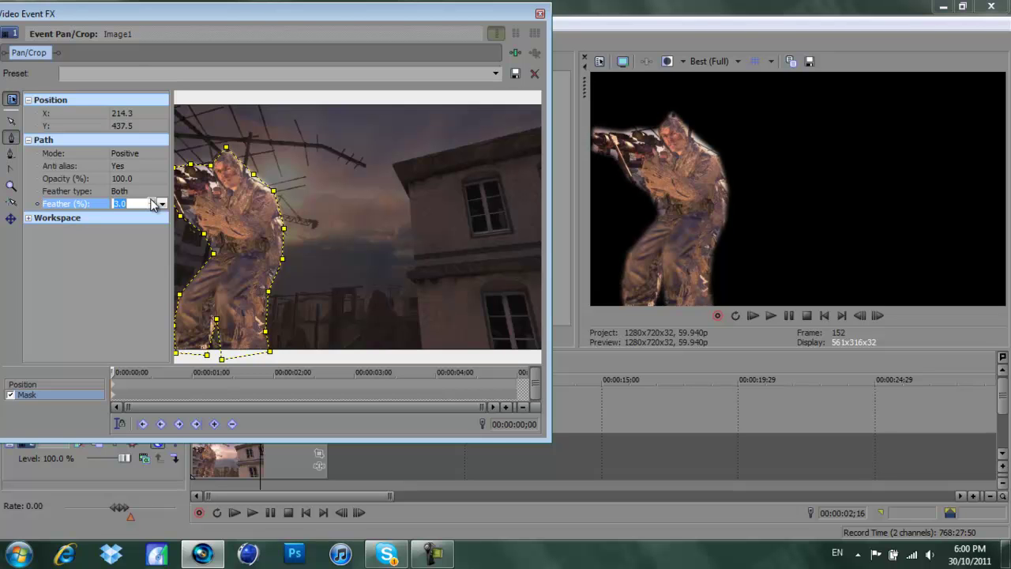
{"action": "left_click", "coordinate": [300, 245]}
{"action": "left_click", "coordinate": [540, 14]}
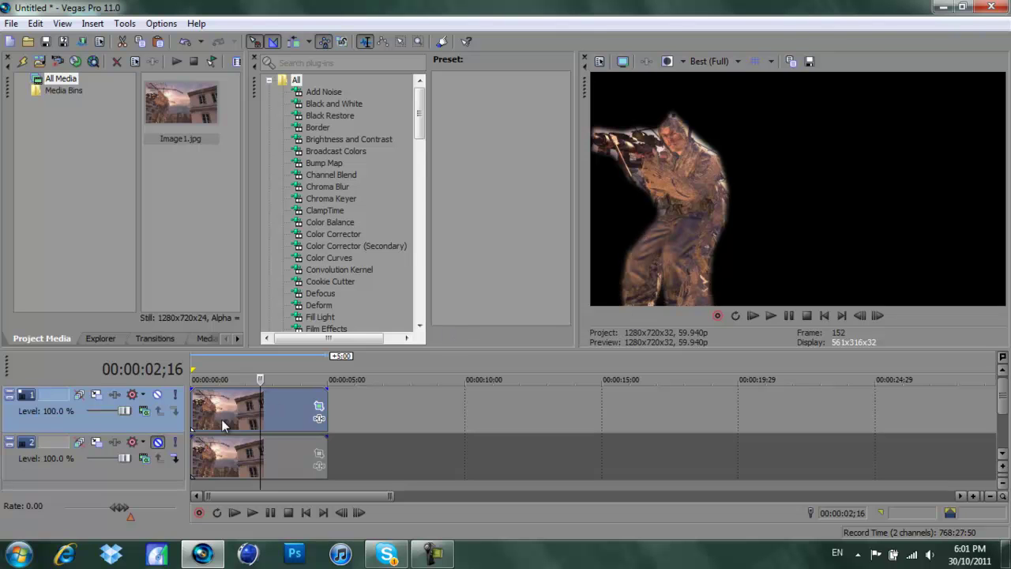
Unmute track 2 and apply the Gaussian Blur CINEMATIC preset to its Image1 event
{"action": "left_click", "coordinate": [157, 442]}
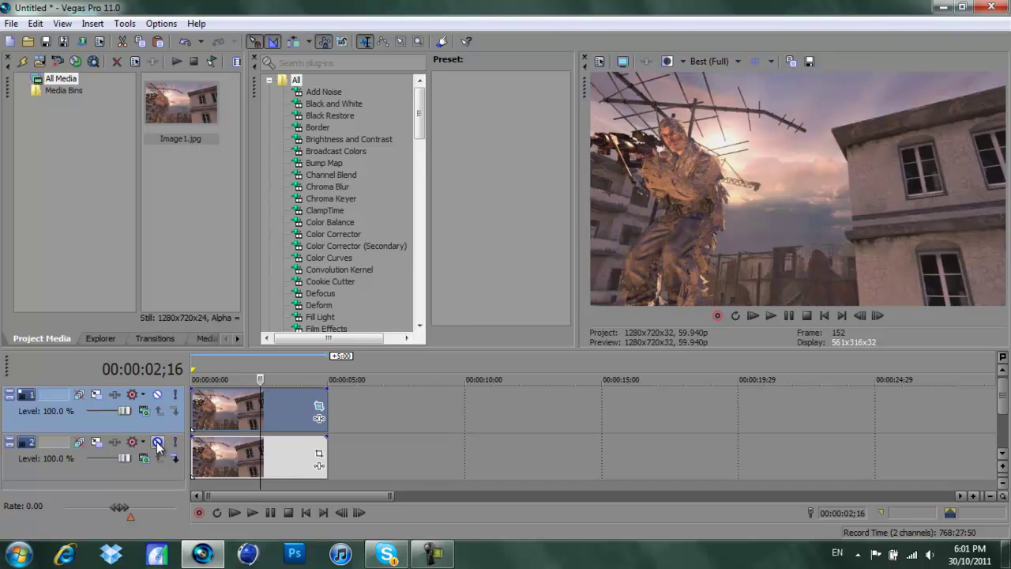
{"action": "left_click", "coordinate": [232, 450]}
{"action": "left_click_drag", "start_coordinate": [420, 126], "coordinate": [423, 149]}
{"action": "left_click", "coordinate": [337, 235]}
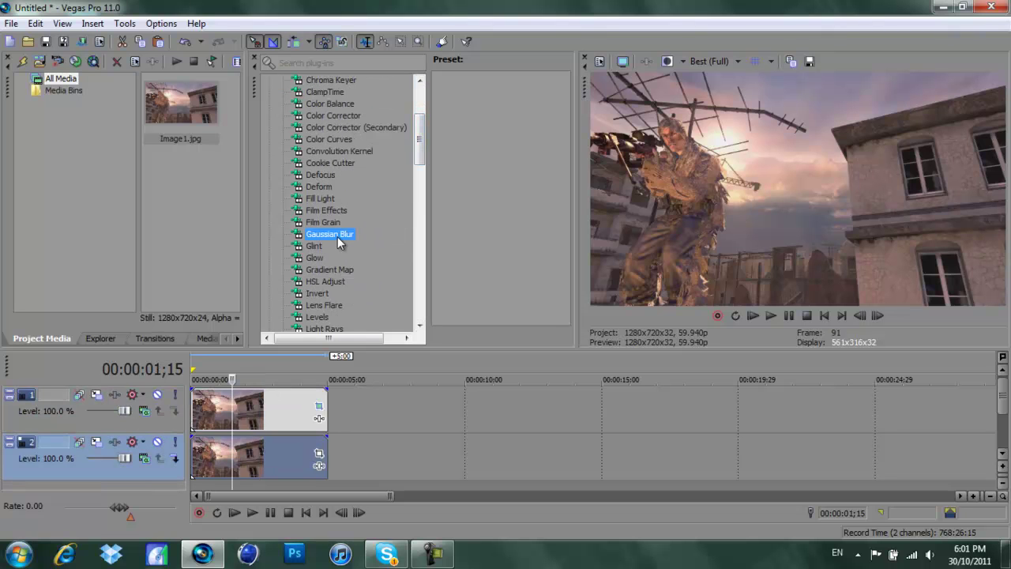
{"action": "left_click_drag", "start_coordinate": [564, 114], "coordinate": [571, 281]}
{"action": "left_click_drag", "start_coordinate": [499, 196], "coordinate": [275, 447]}
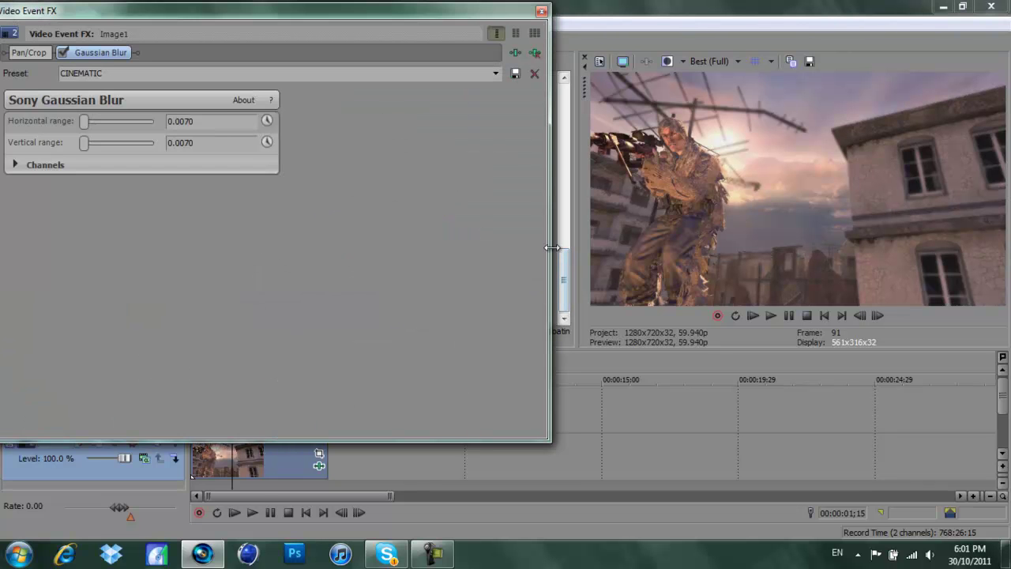
Resize the Video FX window and remove a stray Gaussian Blur instance from a clip
{"action": "left_click_drag", "start_coordinate": [552, 248], "coordinate": [436, 248]}
{"action": "left_click_drag", "start_coordinate": [364, 442], "coordinate": [377, 369]}
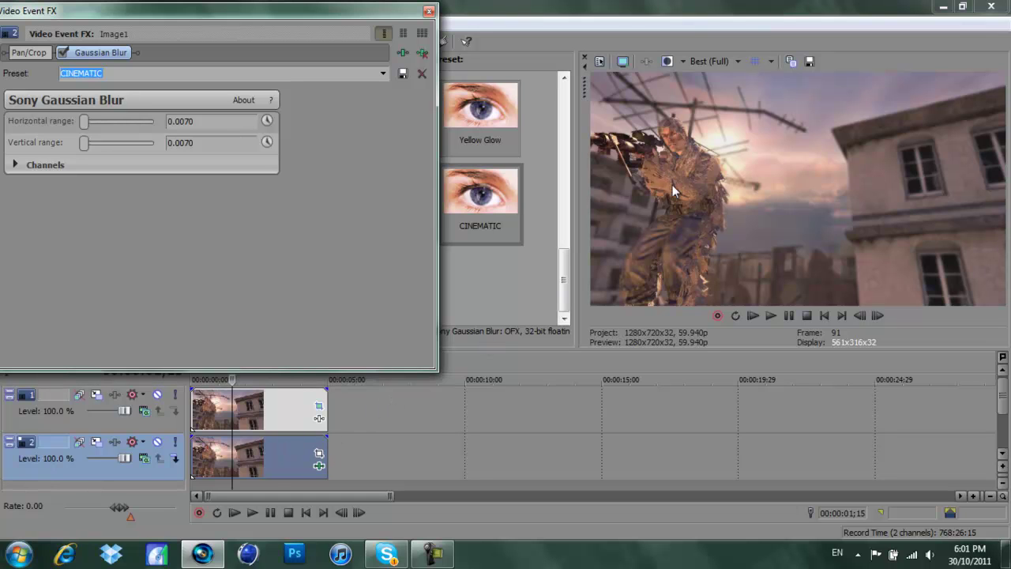
{"action": "left_click", "coordinate": [423, 53]}
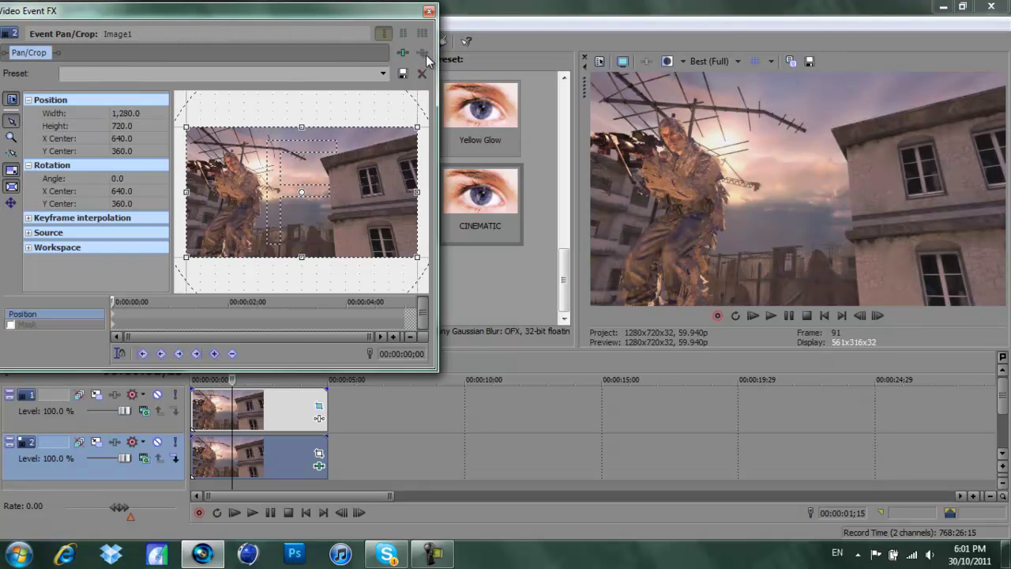
{"action": "left_click", "coordinate": [428, 11]}
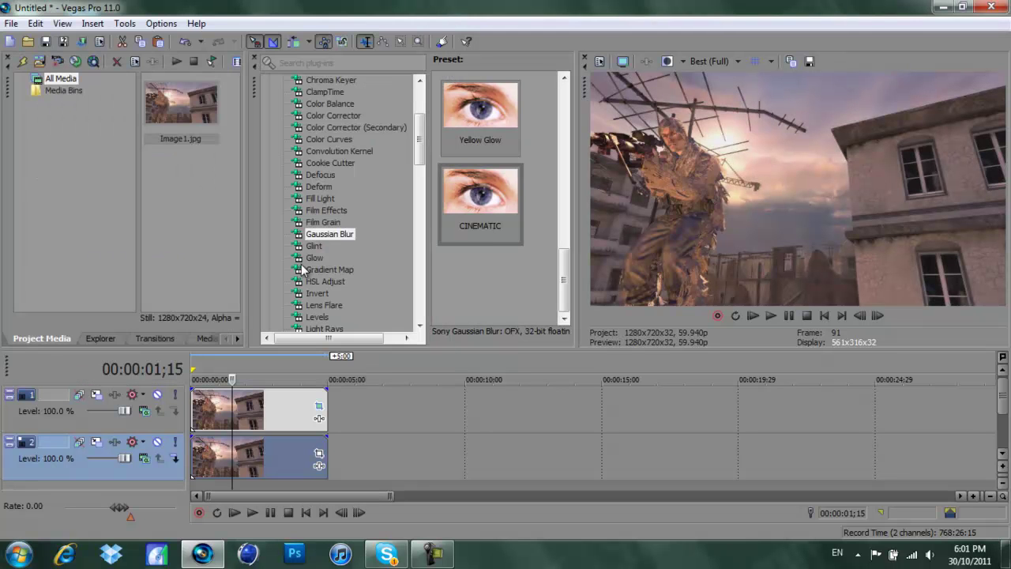
Remove CINEMATIC blur from the soldier clip and apply it to the track 2 background only
{"action": "left_click_drag", "start_coordinate": [439, 198], "coordinate": [252, 414]}
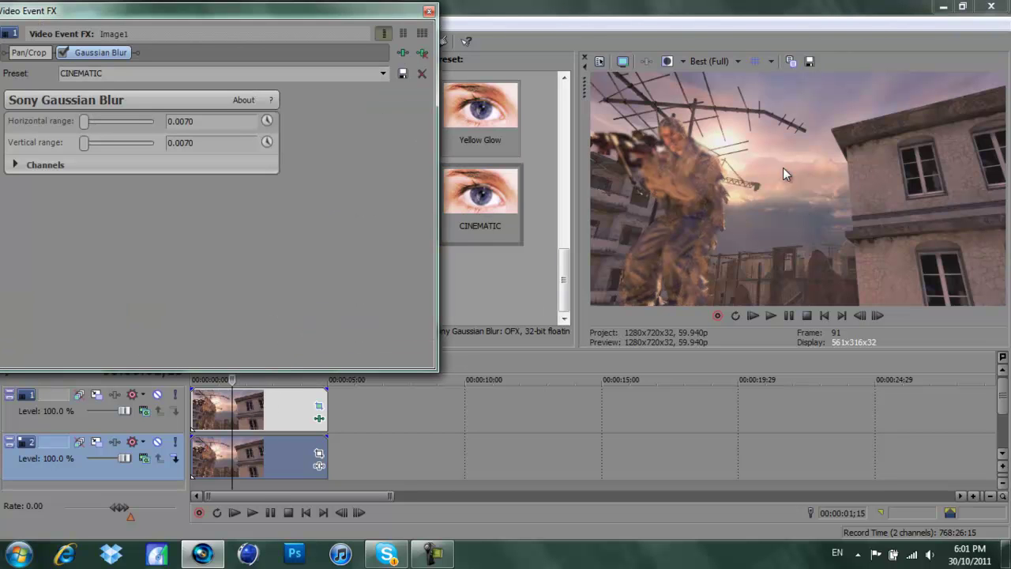
{"action": "left_click", "coordinate": [424, 53]}
{"action": "left_click", "coordinate": [429, 11]}
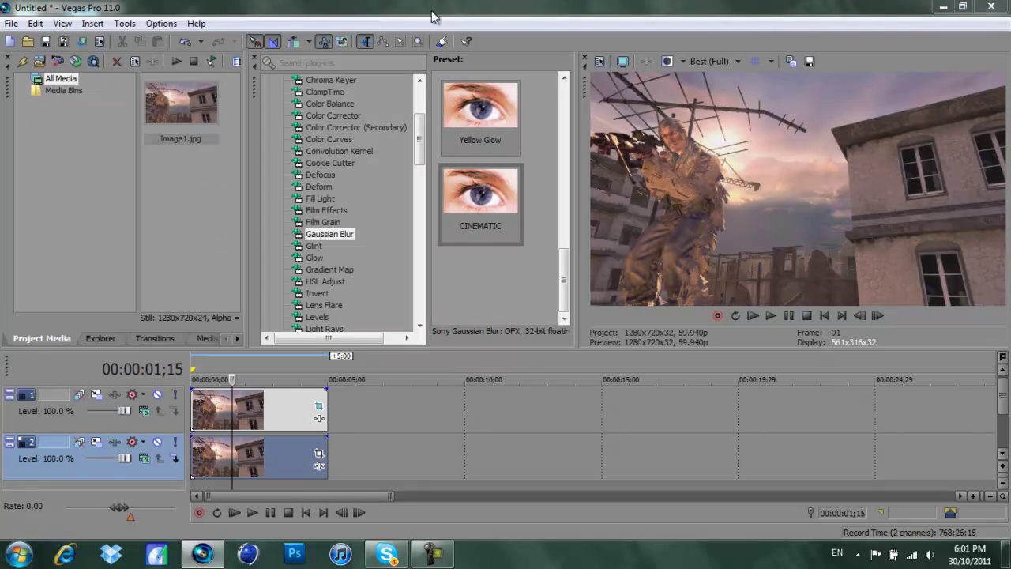
{"action": "left_click_drag", "start_coordinate": [479, 202], "coordinate": [282, 449]}
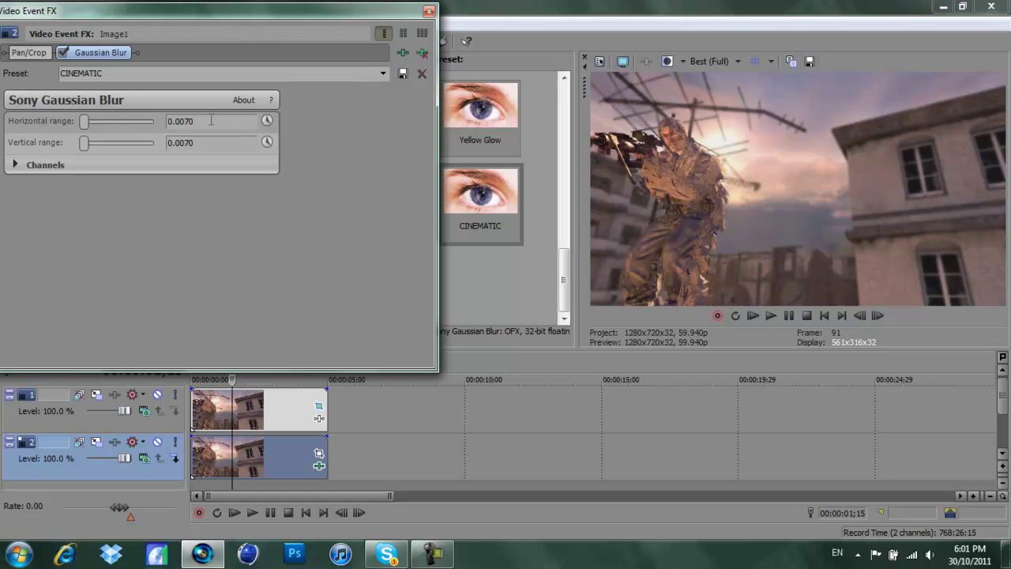
{"action": "left_click", "coordinate": [429, 11]}
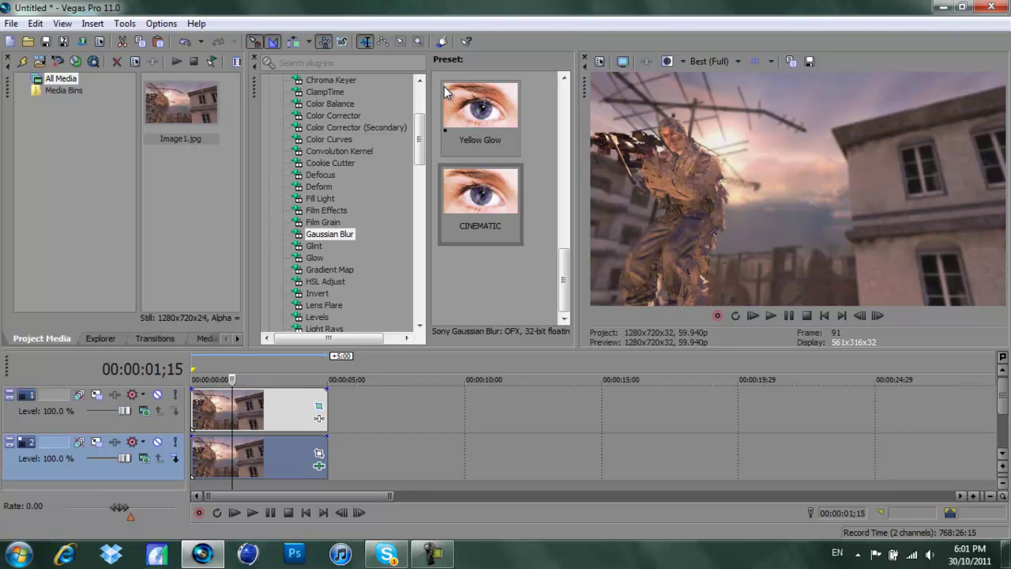
Select NewBlue ME Active Camera in Video FX and preview its Hand Held preset
{"action": "left_click_drag", "start_coordinate": [420, 136], "coordinate": [423, 173]}
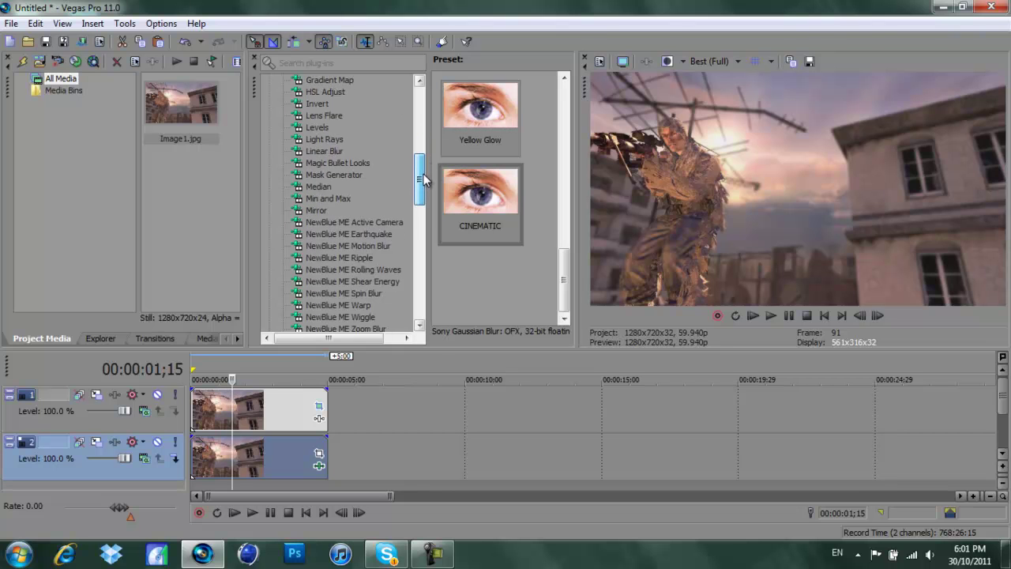
{"action": "left_click", "coordinate": [378, 225]}
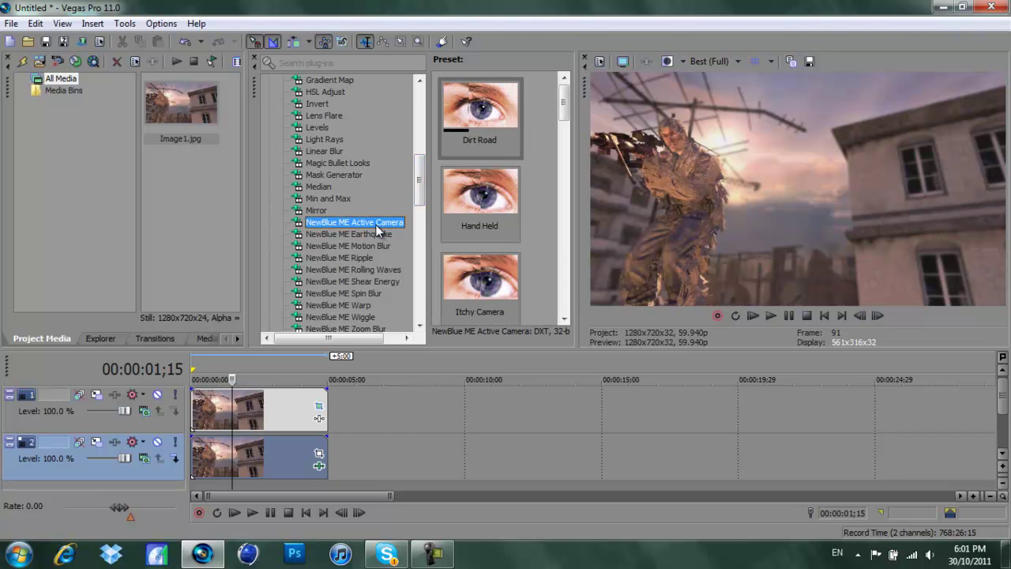
{"action": "left_click_drag", "start_coordinate": [565, 109], "coordinate": [567, 117]}
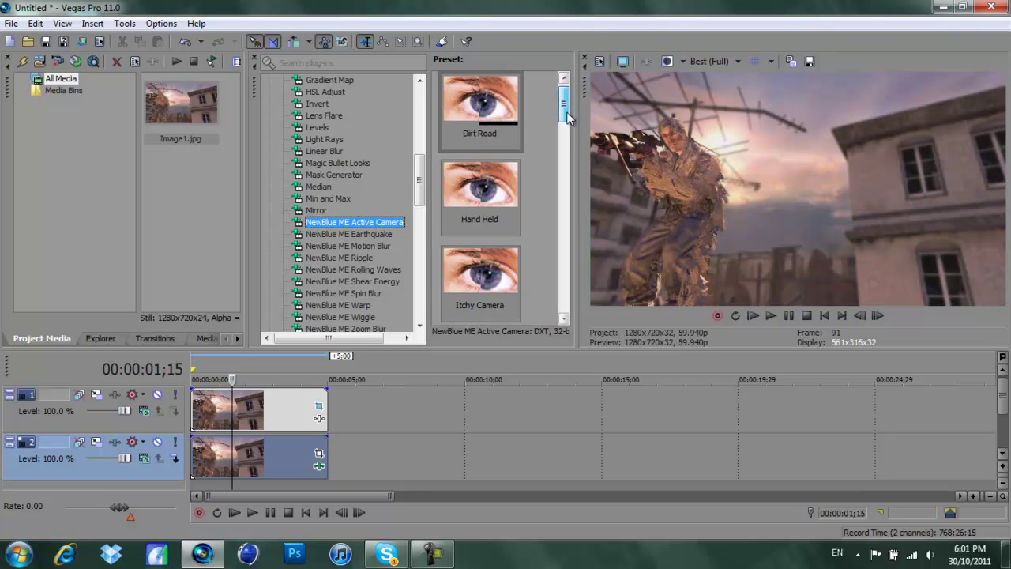
{"action": "scroll", "coordinate": [567, 117], "scroll_direction": "down", "scroll_amount": 3}
{"action": "scroll", "coordinate": [567, 117], "scroll_direction": "up", "scroll_amount": 3}
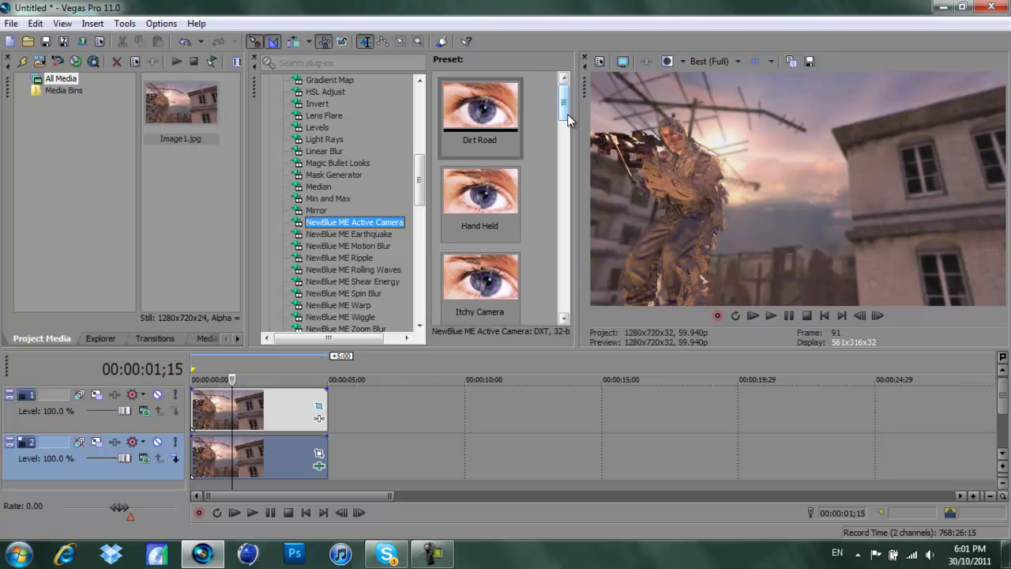
{"action": "left_click", "coordinate": [479, 194]}
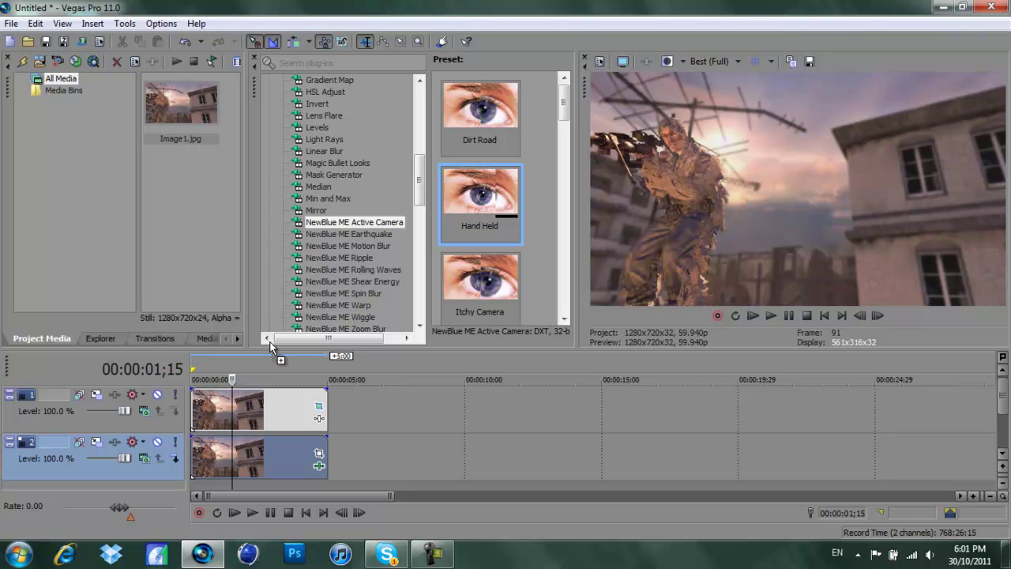
Apply the Hand Held preset to the soldier clip and the background clip
{"action": "left_click_drag", "start_coordinate": [269, 346], "coordinate": [261, 409]}
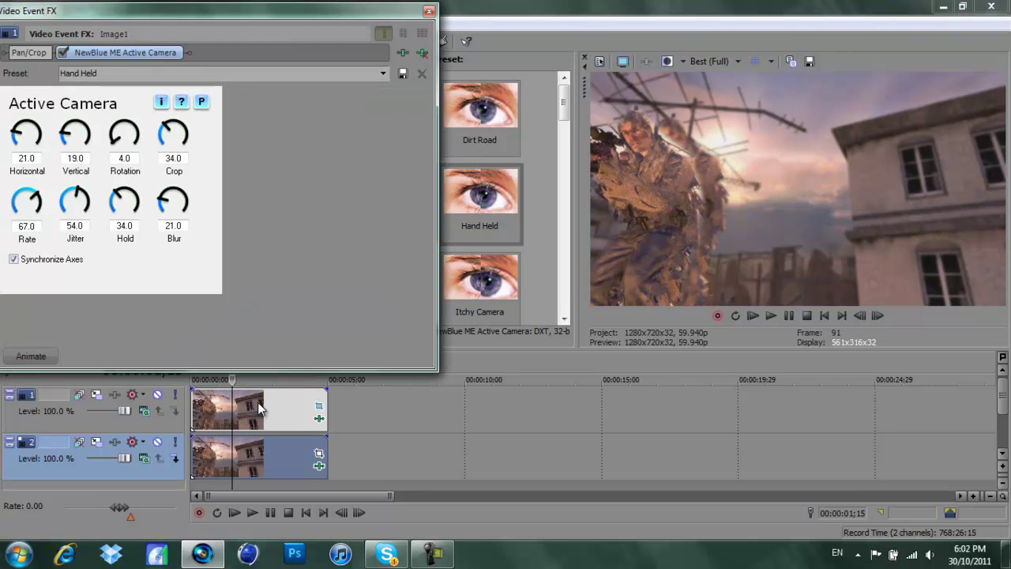
{"action": "left_click", "coordinate": [429, 12]}
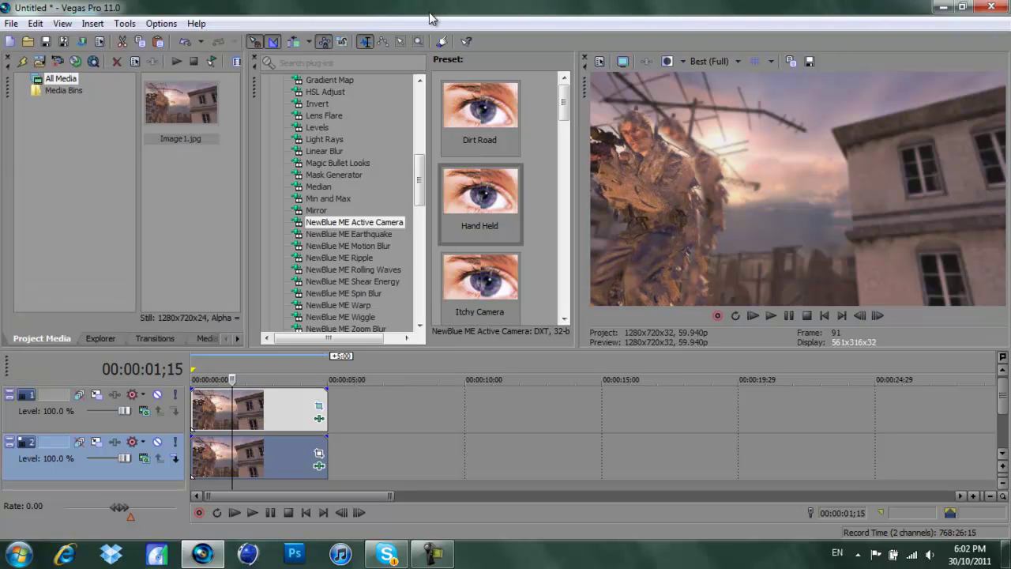
{"action": "left_click_drag", "start_coordinate": [482, 207], "coordinate": [241, 462]}
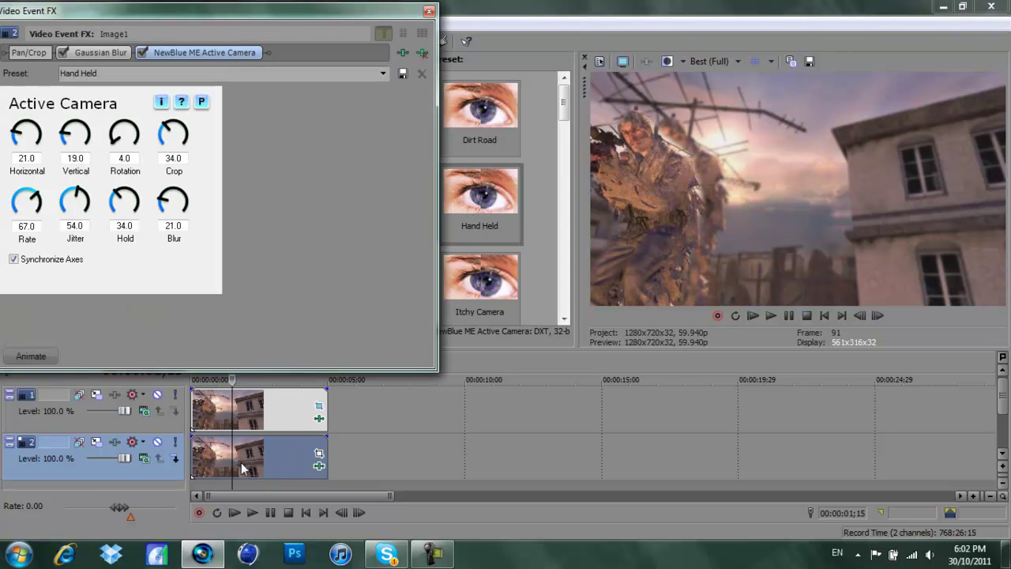
Close the background clip's effects window and set preview quality to Preview (Half)
{"action": "left_click", "coordinate": [429, 11]}
{"action": "left_click", "coordinate": [712, 60]}
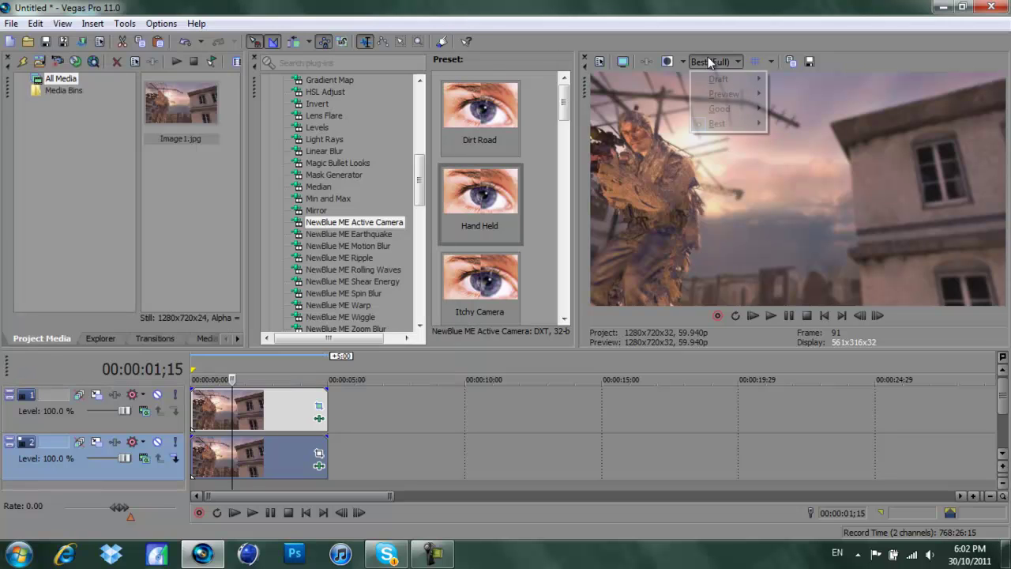
{"action": "mouse_move", "coordinate": [725, 94]}
{"action": "left_click", "coordinate": [794, 126]}
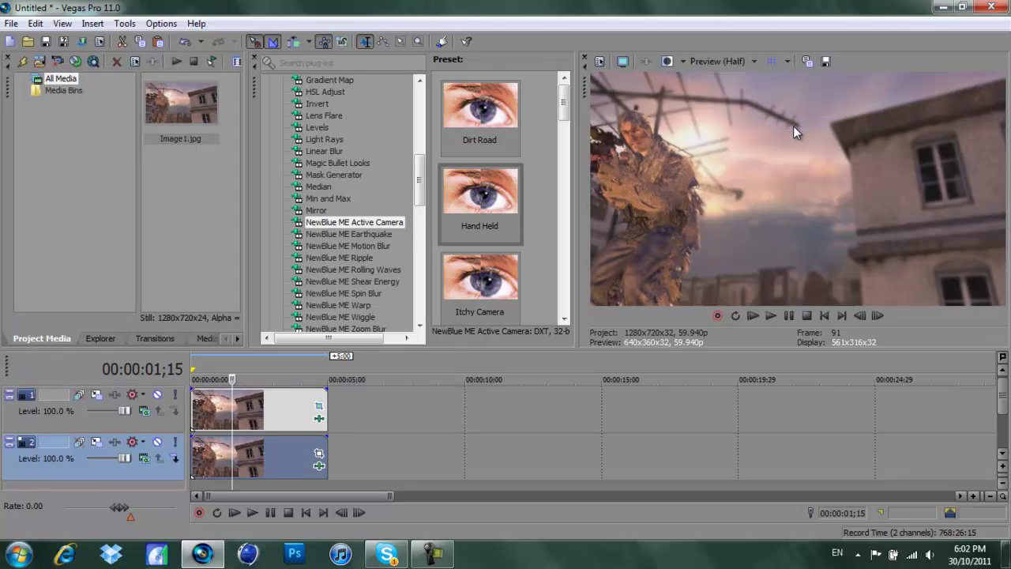
Play the shaking composite from the start, stop it, and park the cursor at 00:00:03;09
{"action": "left_click", "coordinate": [236, 513]}
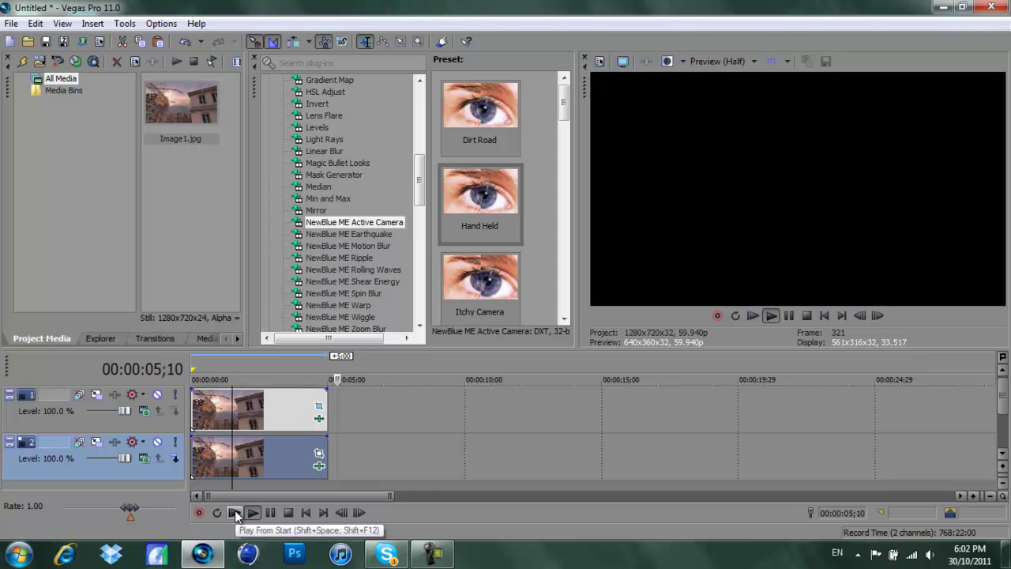
{"action": "left_click", "coordinate": [286, 513]}
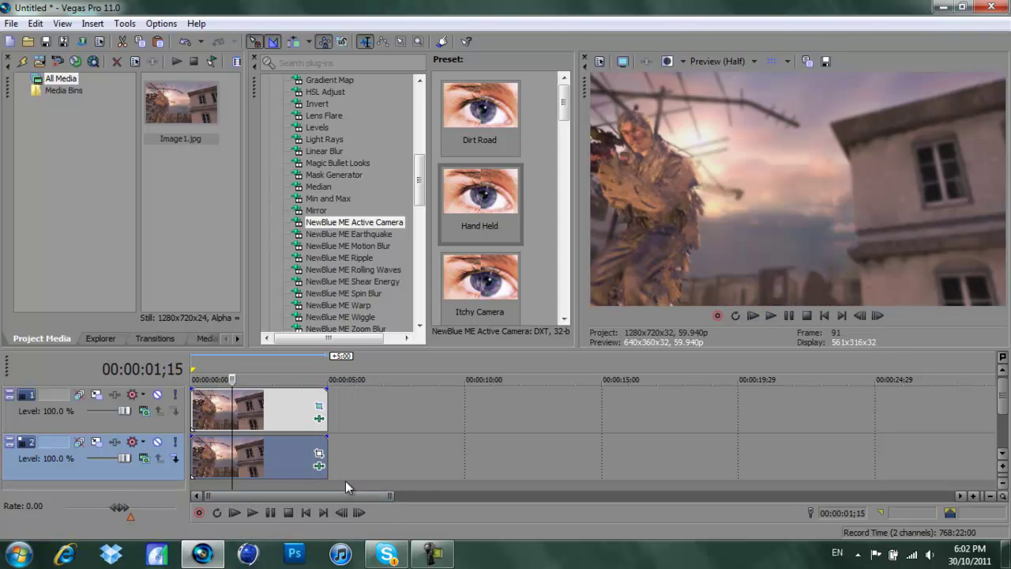
{"action": "left_click", "coordinate": [282, 417]}
{"action": "left_click", "coordinate": [281, 411]}
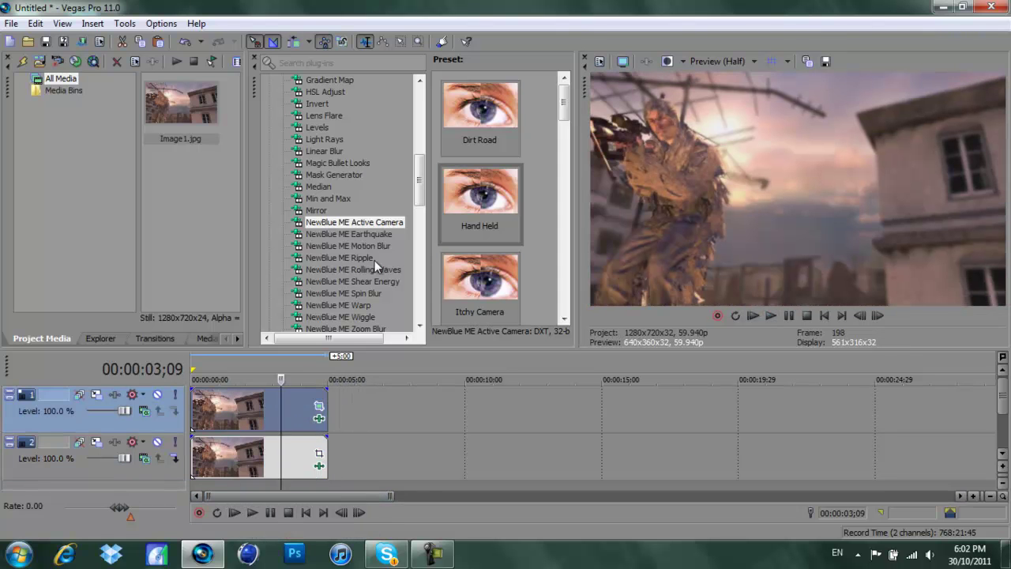